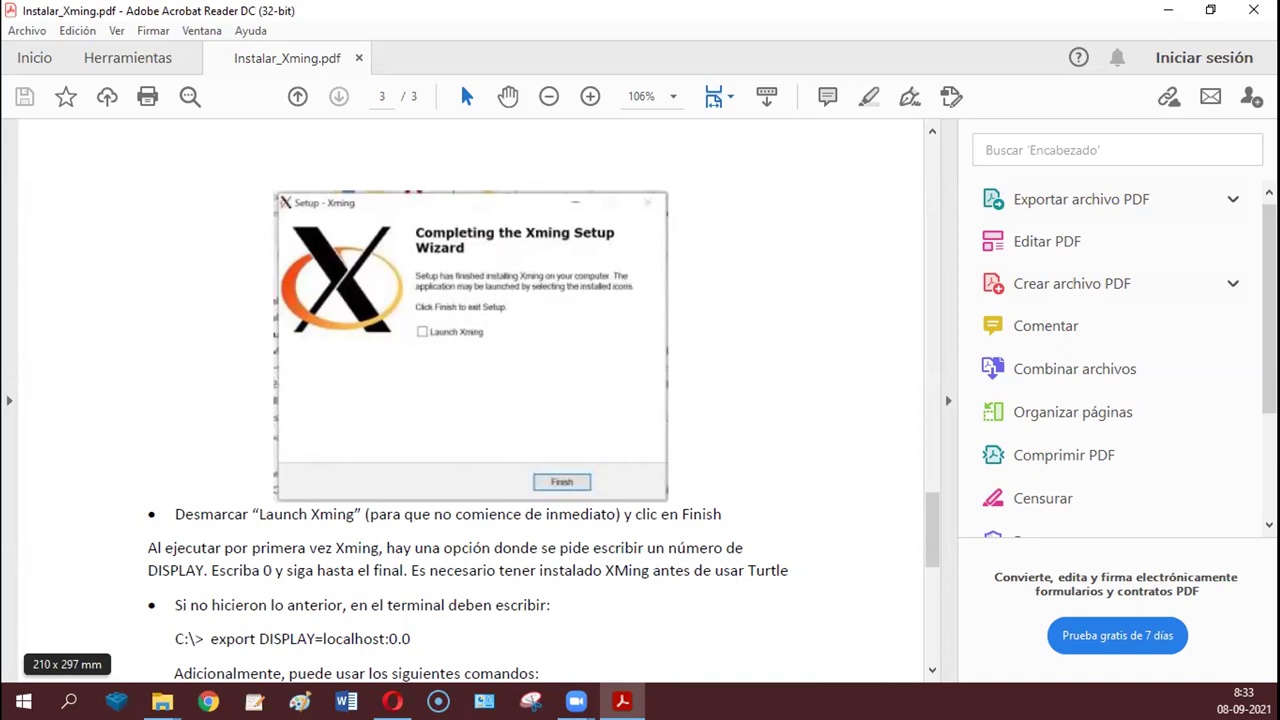
# Switch to File Explorer and open a bash terminal in the SEPTIEMBRE 08 folder.
pyautogui.hotkey('alt', 'Tab')
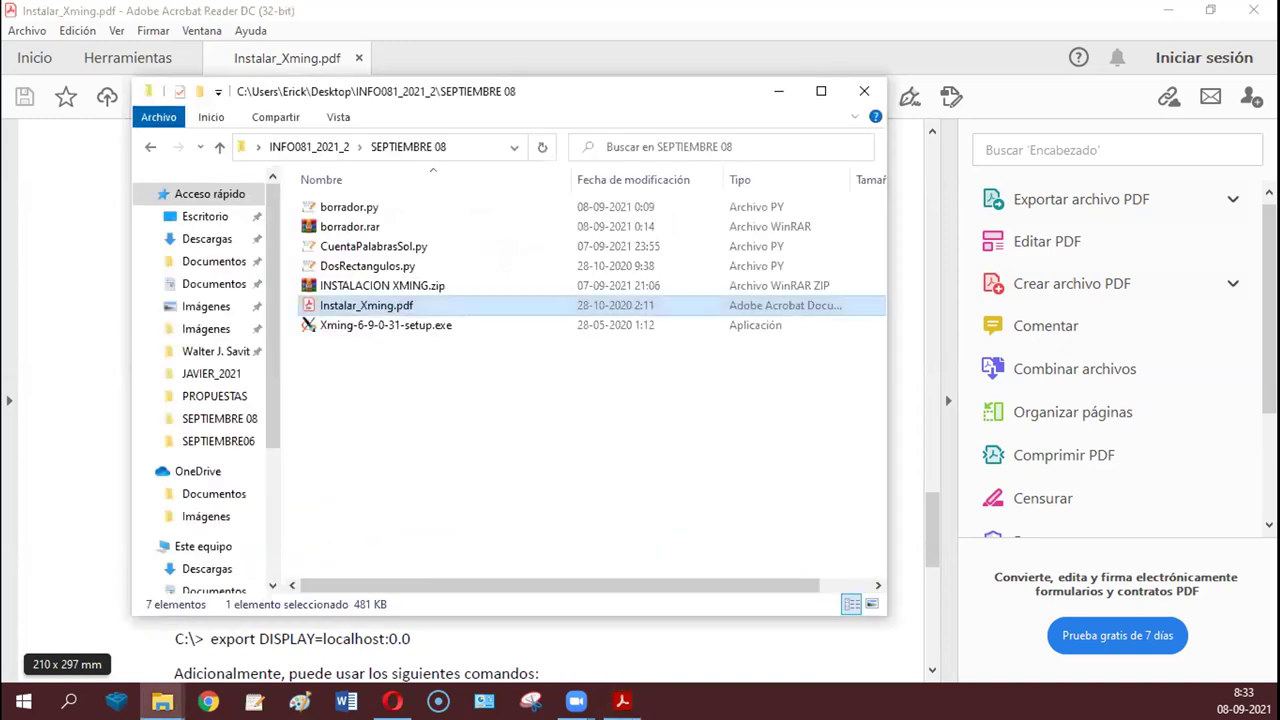
pyautogui.click(458, 155)
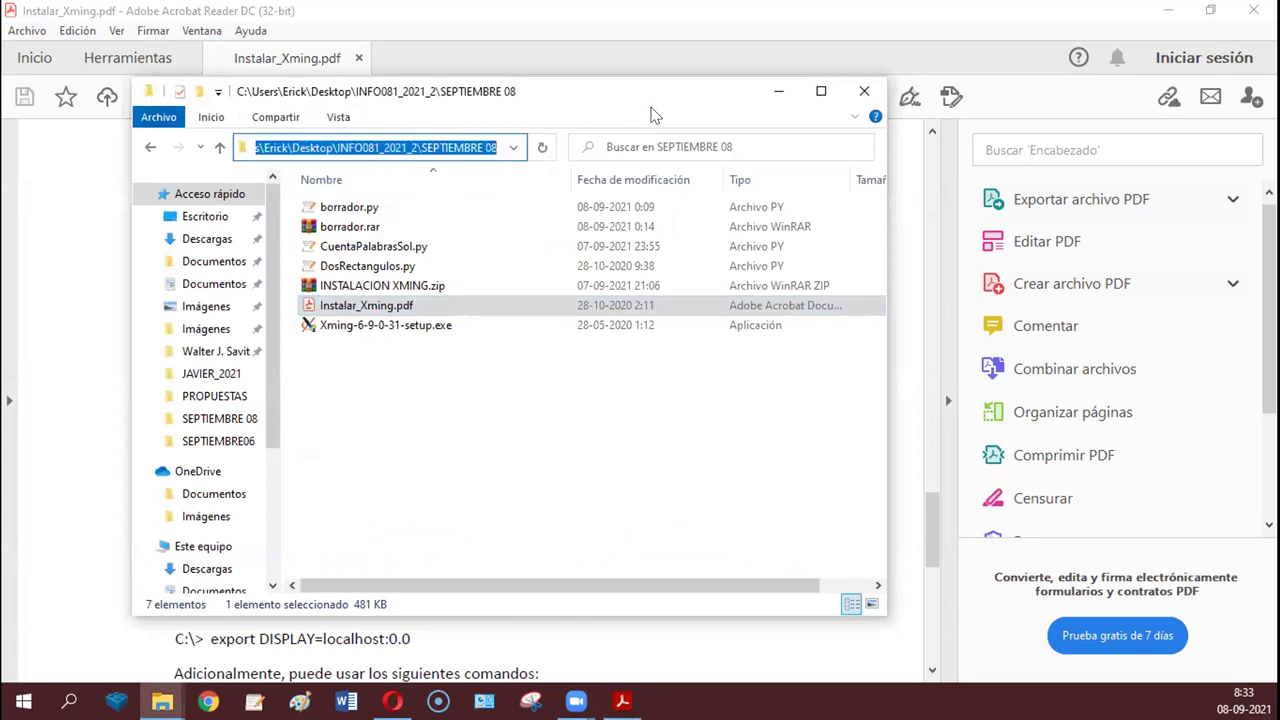
pyautogui.write('bash')
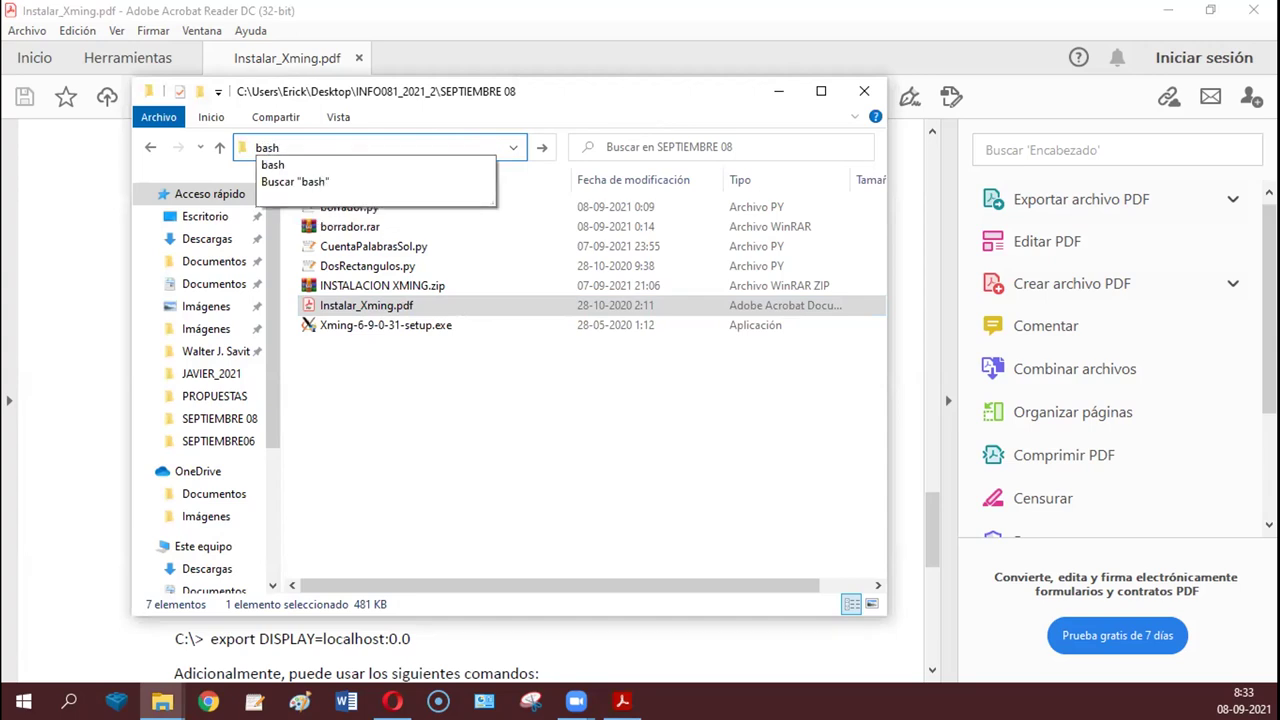
pyautogui.press('Return')
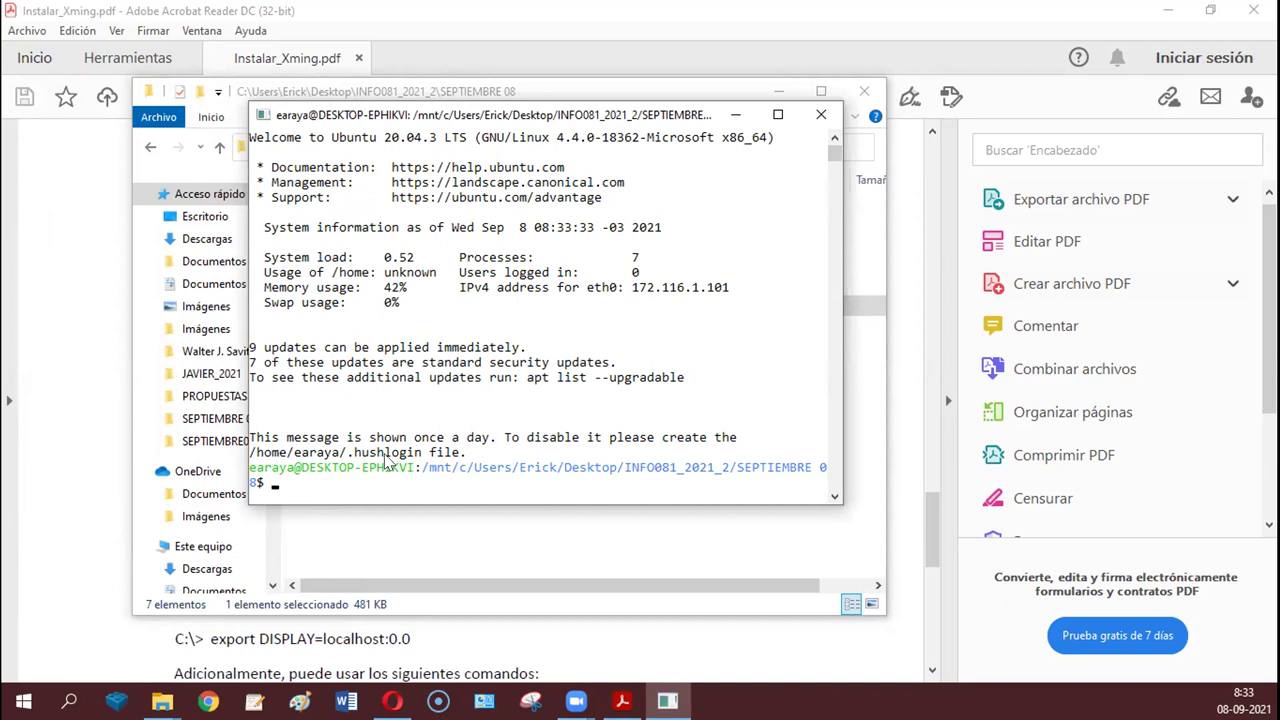
# Shorten the shell prompt with PS1='C:\> ' and clear the terminal.
pyautogui.write('PD')
pyautogui.press('BackSpace')
pyautogui.write("S1='C:\\> '")
pyautogui.press('Return')
pyautogui.write('clear')
pyautogui.press('Return')
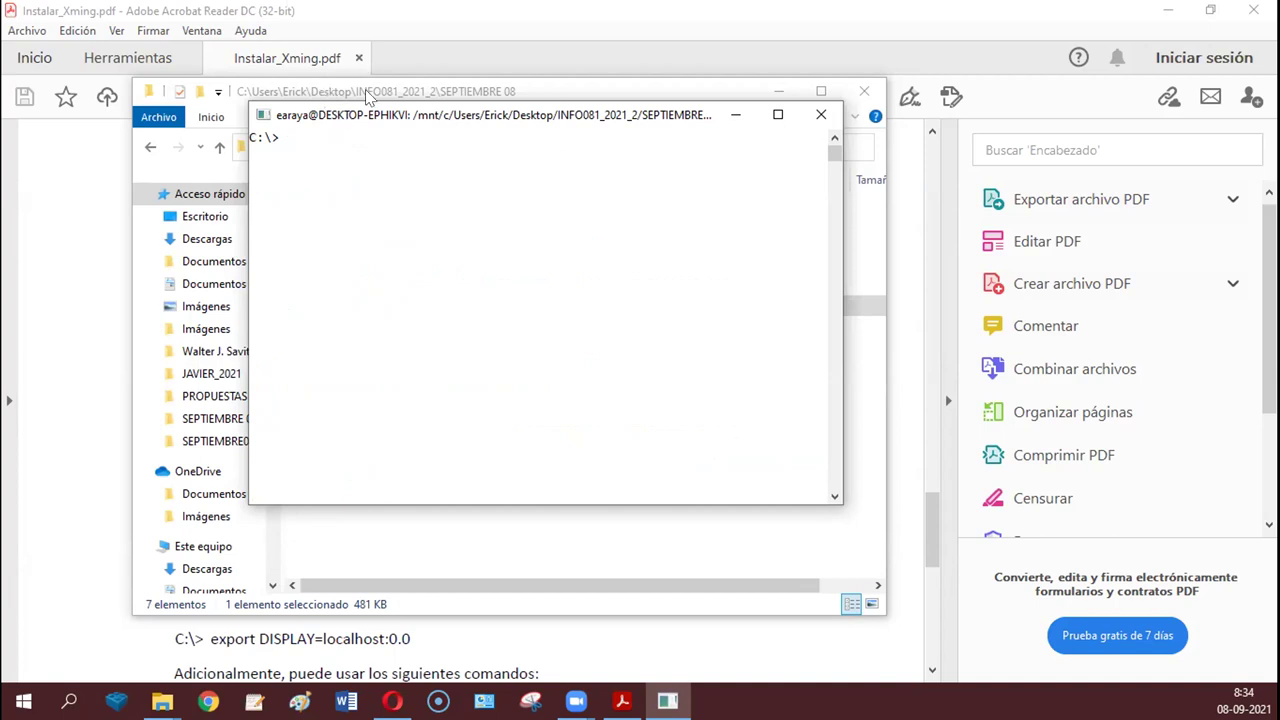
# Place the terminal over the Instalar_Xming.pdf guide, keeping its export DISPLAY instruction readable.
pyautogui.click(310, 55)
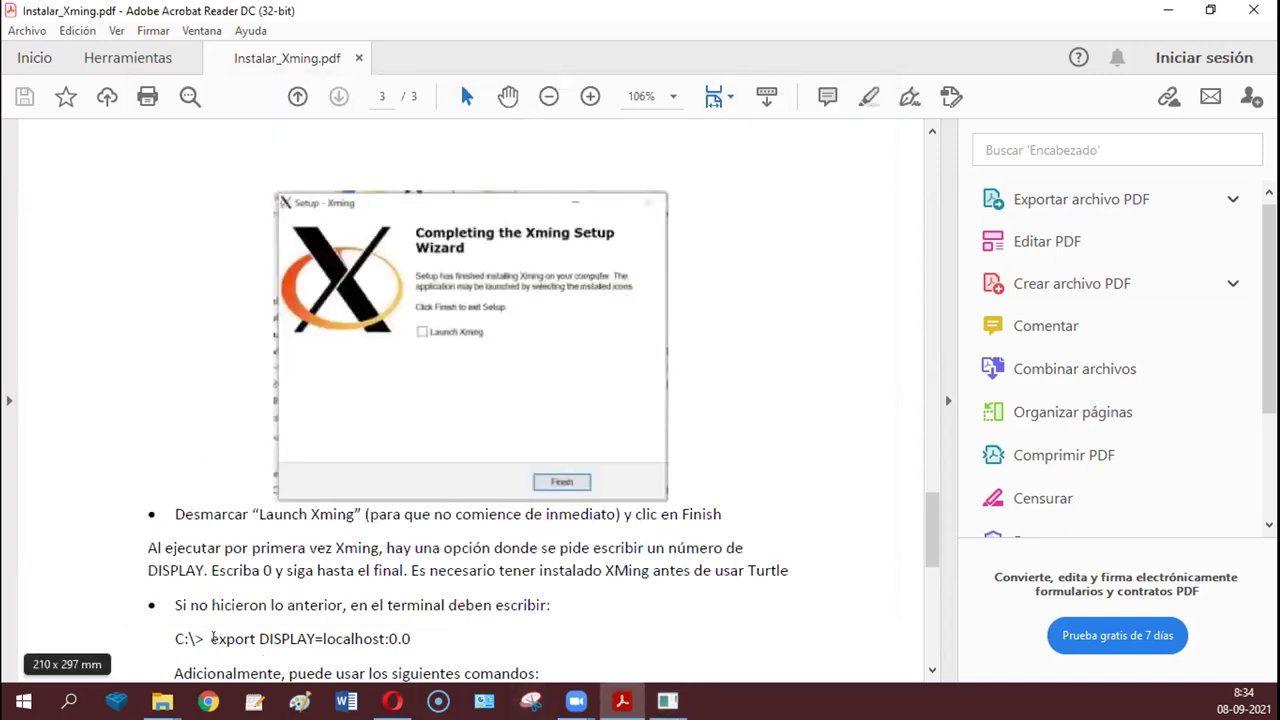
pyautogui.click(667, 701)
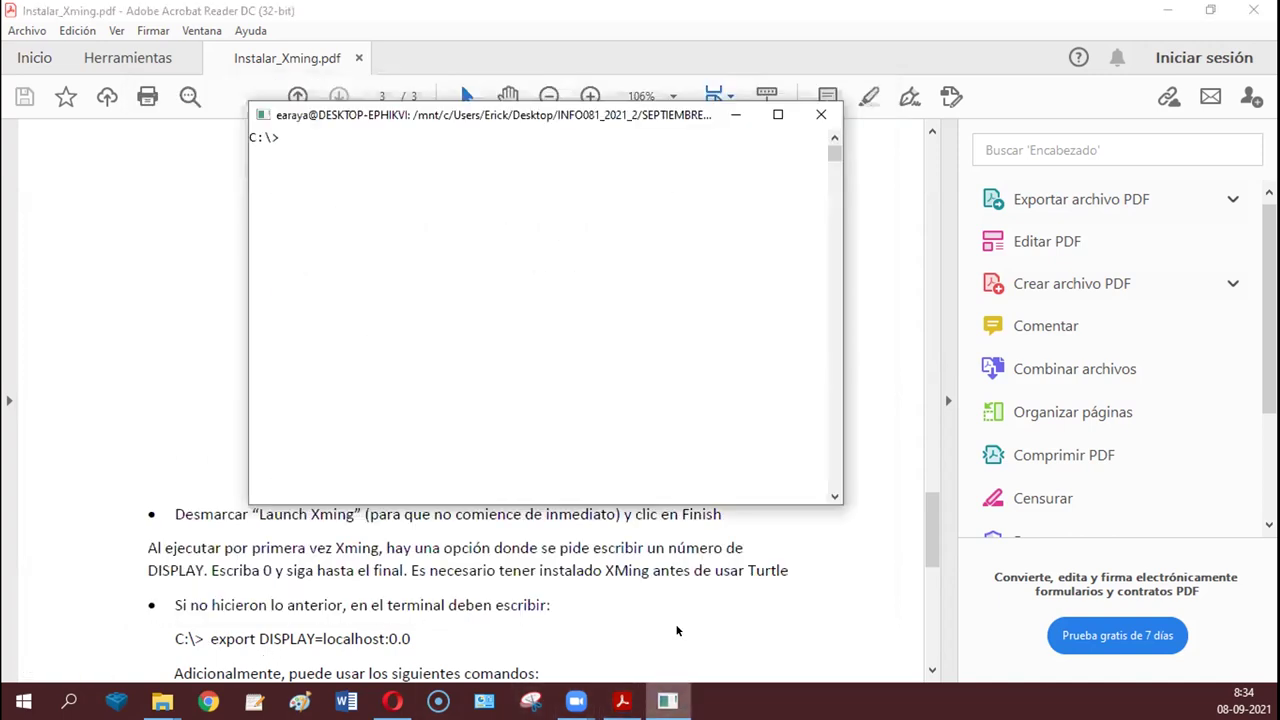
pyautogui.moveTo(368, 114); pyautogui.dragTo(482, 84)
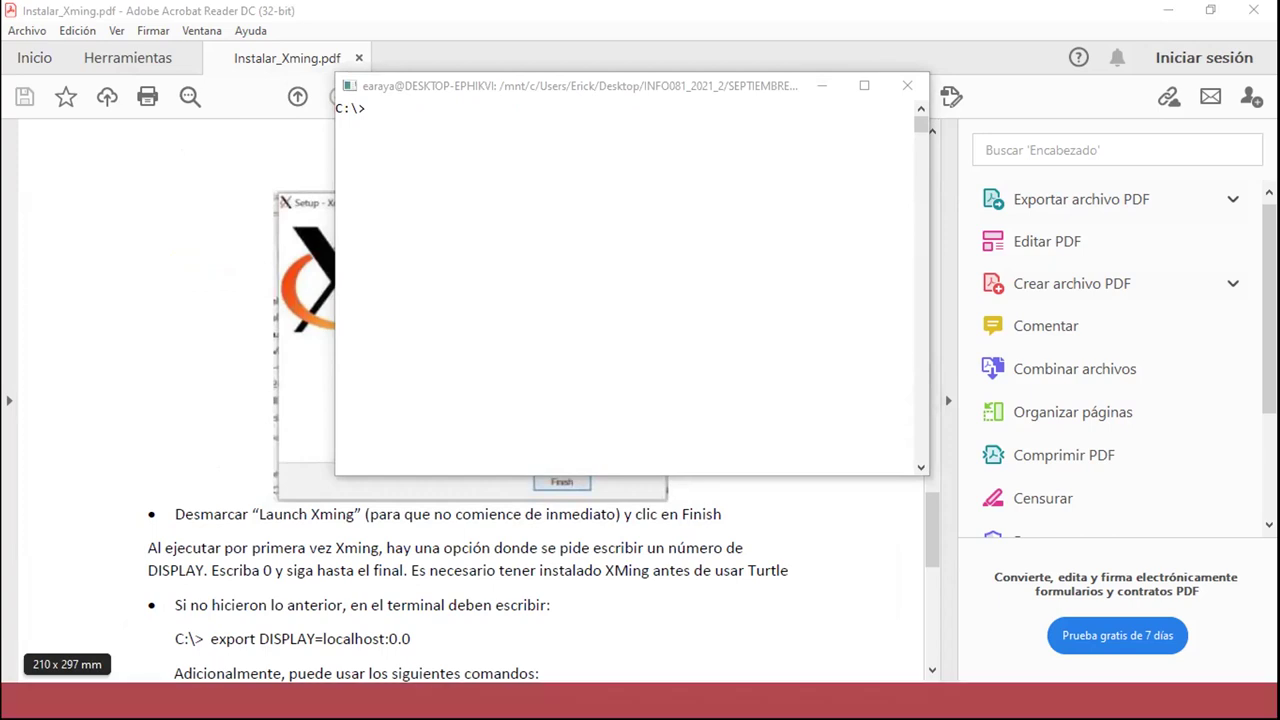
# Show the desktop, check the hidden notification-area programs for Xming, and return to the terminal.
pyautogui.press('super+d')
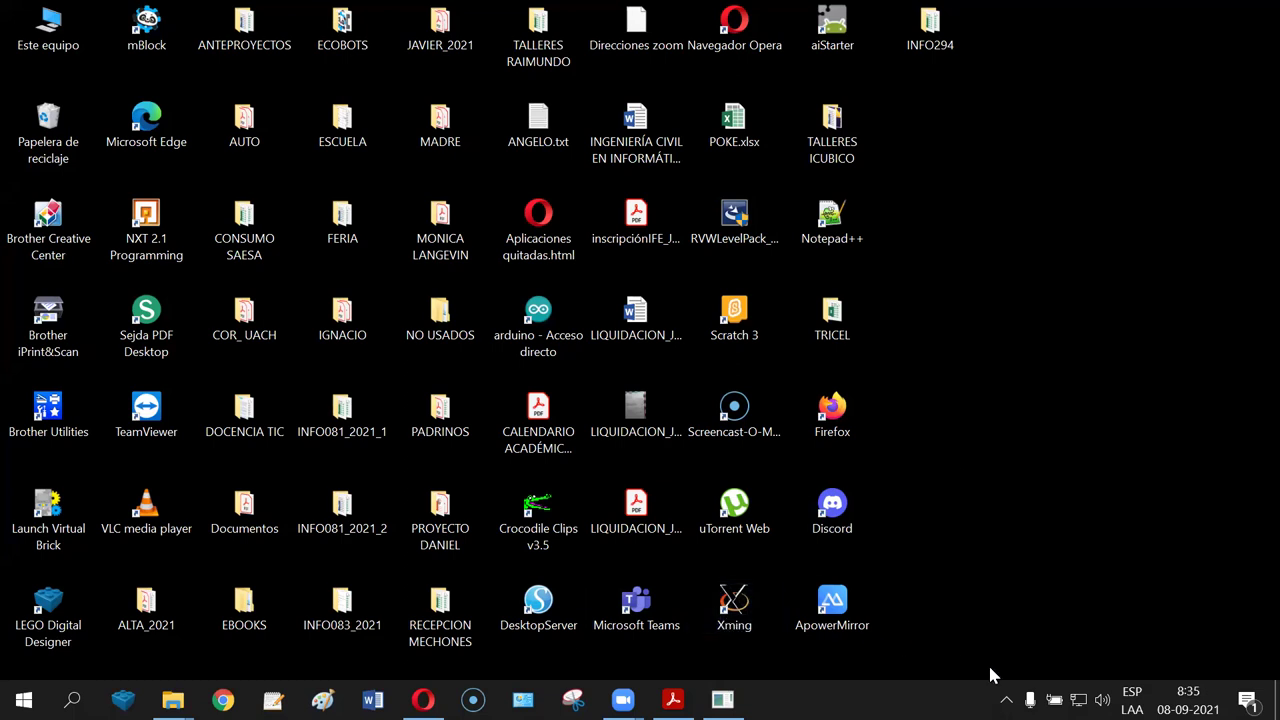
pyautogui.click(1006, 700)
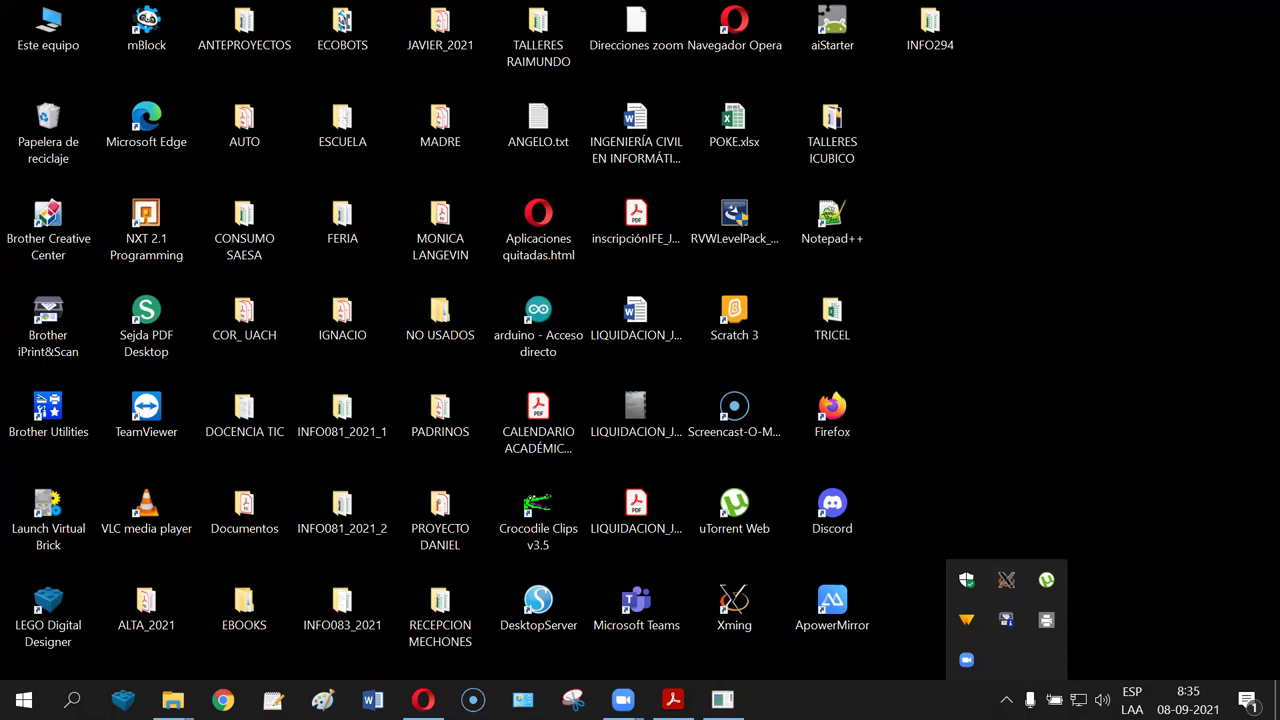
pyautogui.click(722, 700)
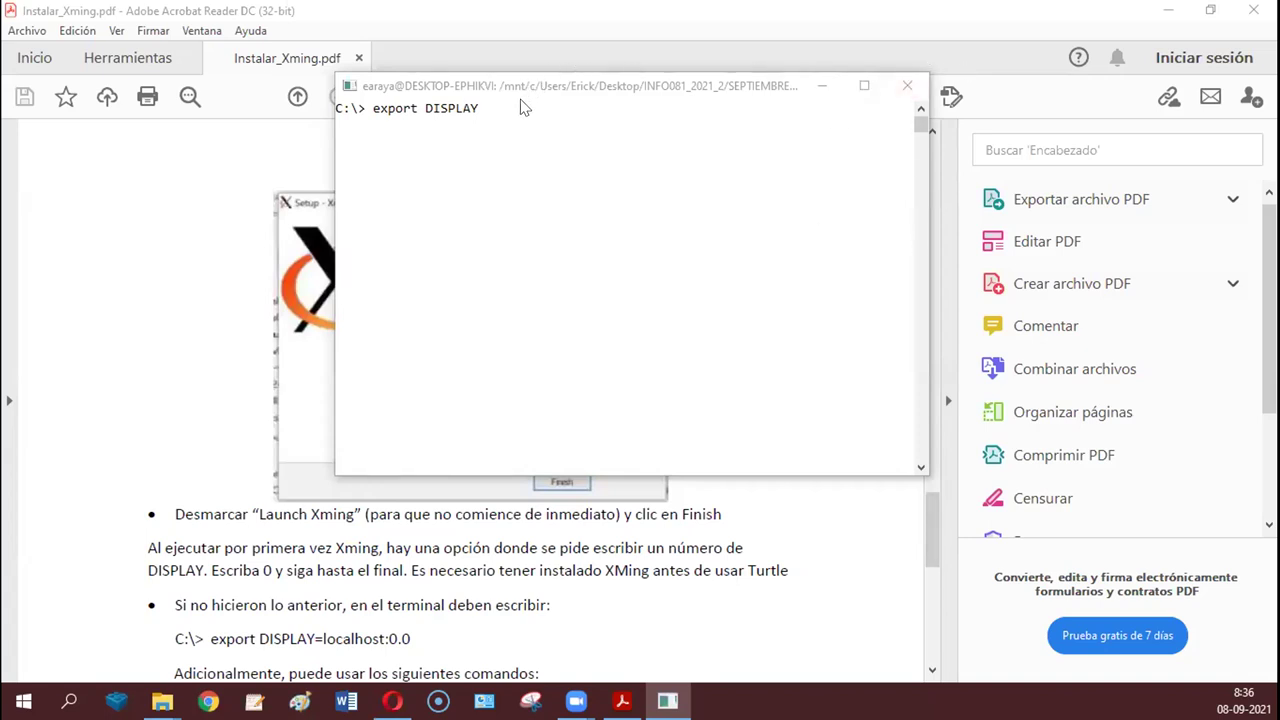
# Run export DISPLAY=localhost:0.0 in the terminal.
pyautogui.click(493, 113)
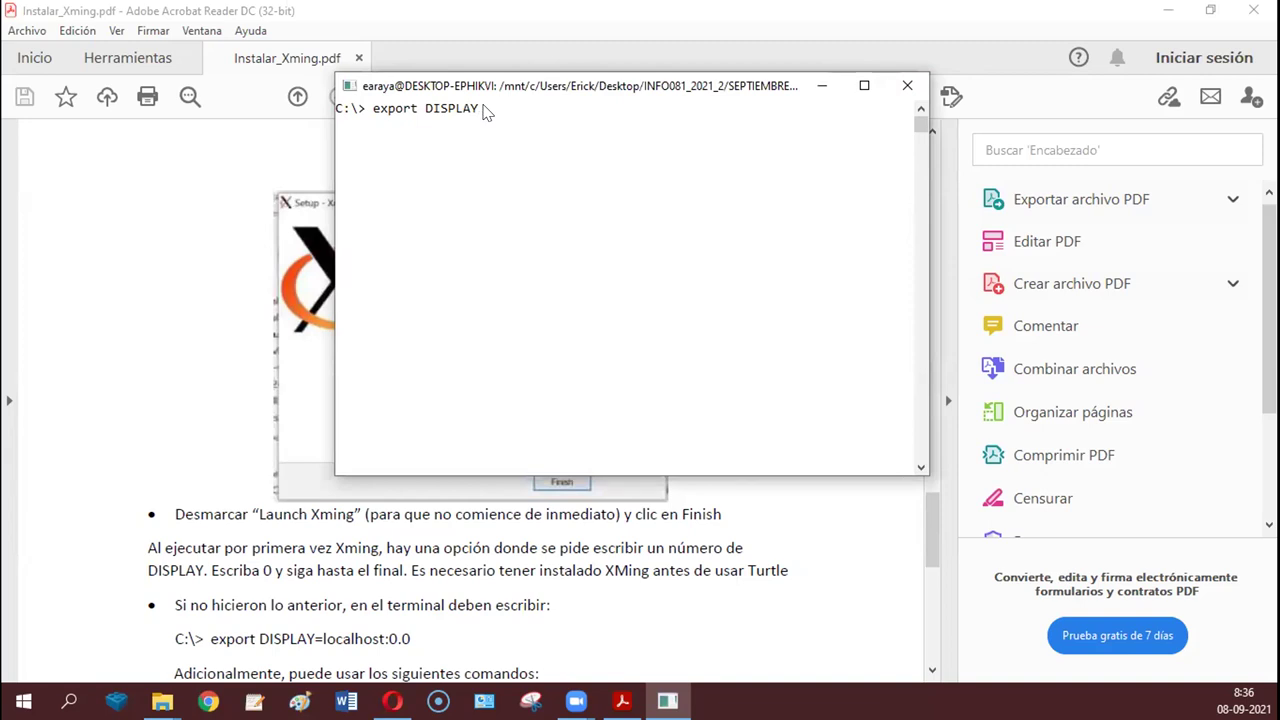
pyautogui.write('=localhost:0.0')
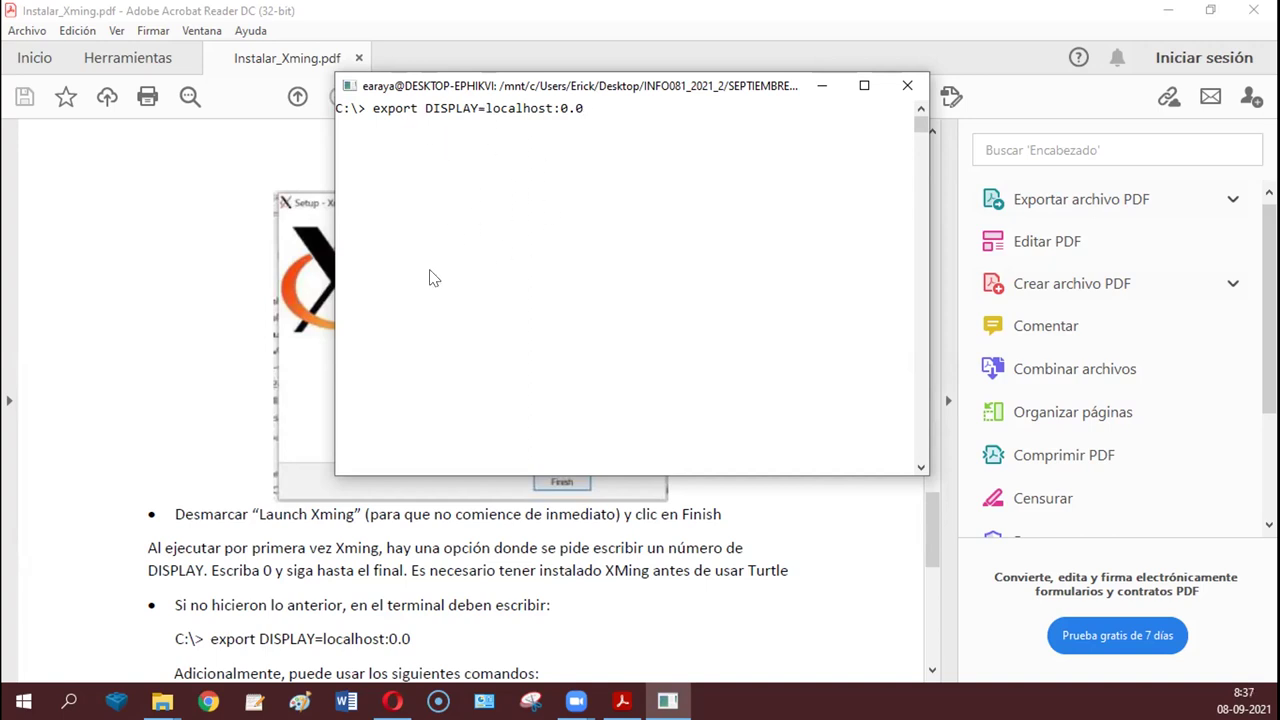
pyautogui.press('Return')
# Start the interactive Python interpreter with python3.
pyautogui.write('python34')
pyautogui.press('BackSpace')
pyautogui.press('Return')
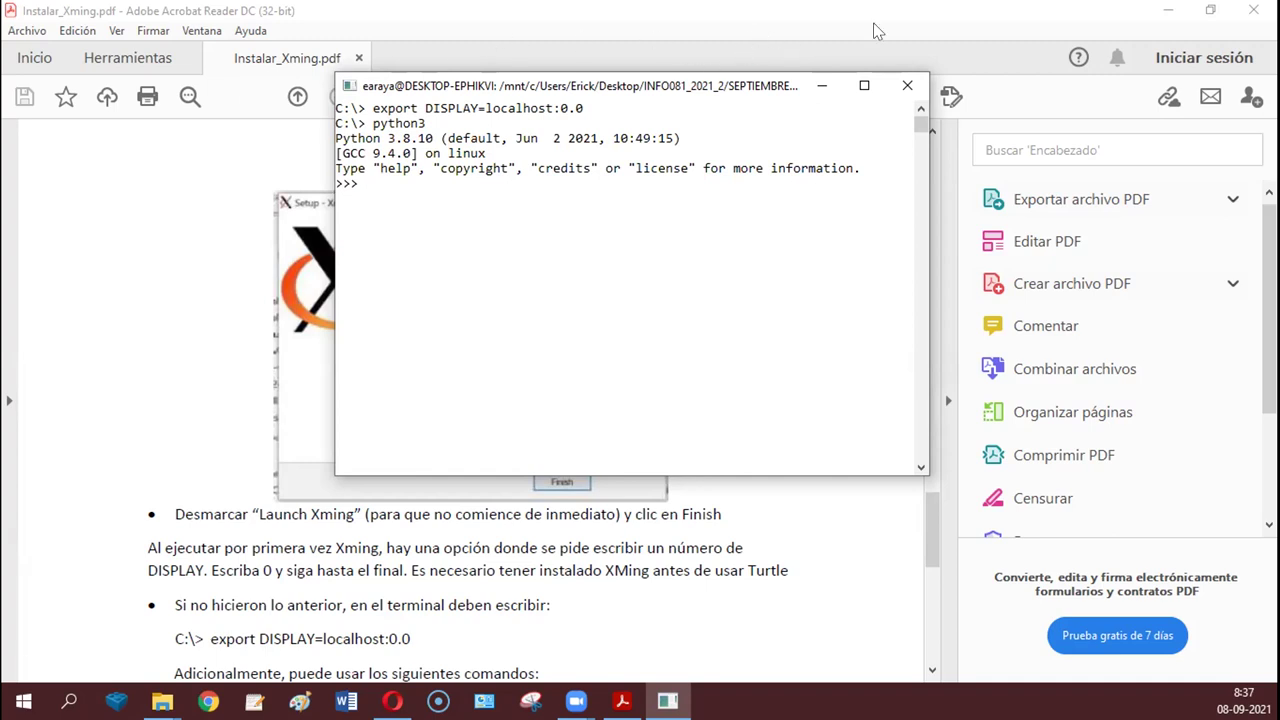
# Close the PDF guide, minimise the folder window, and move the terminal below the slide's turtle code.
pyautogui.click(1253, 10)
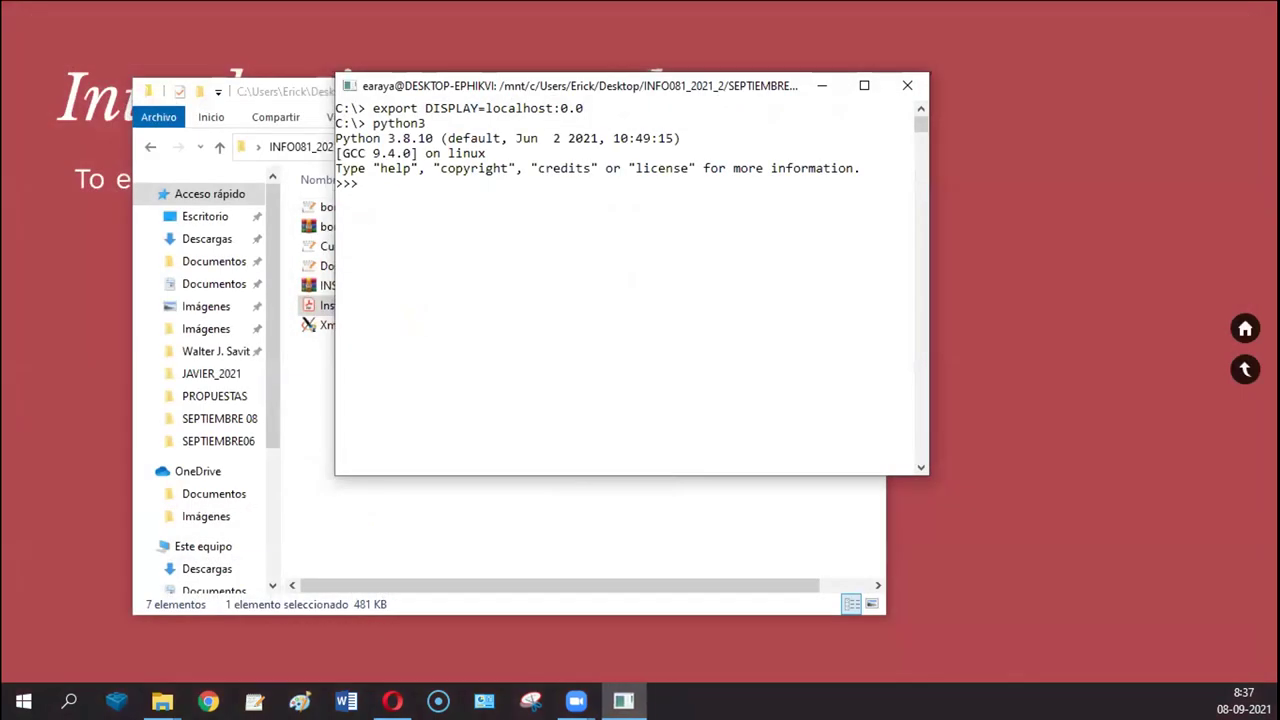
pyautogui.click(250, 100)
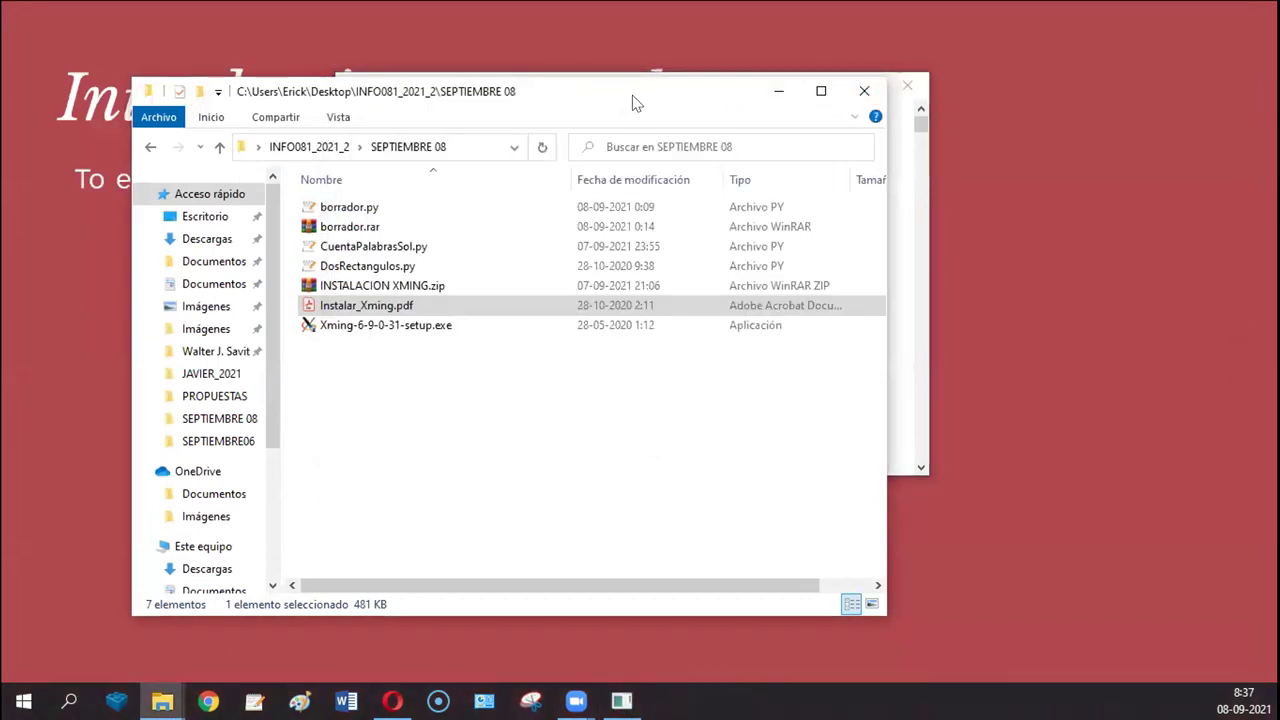
pyautogui.click(779, 91)
pyautogui.moveTo(662, 98); pyautogui.dragTo(682, 268)
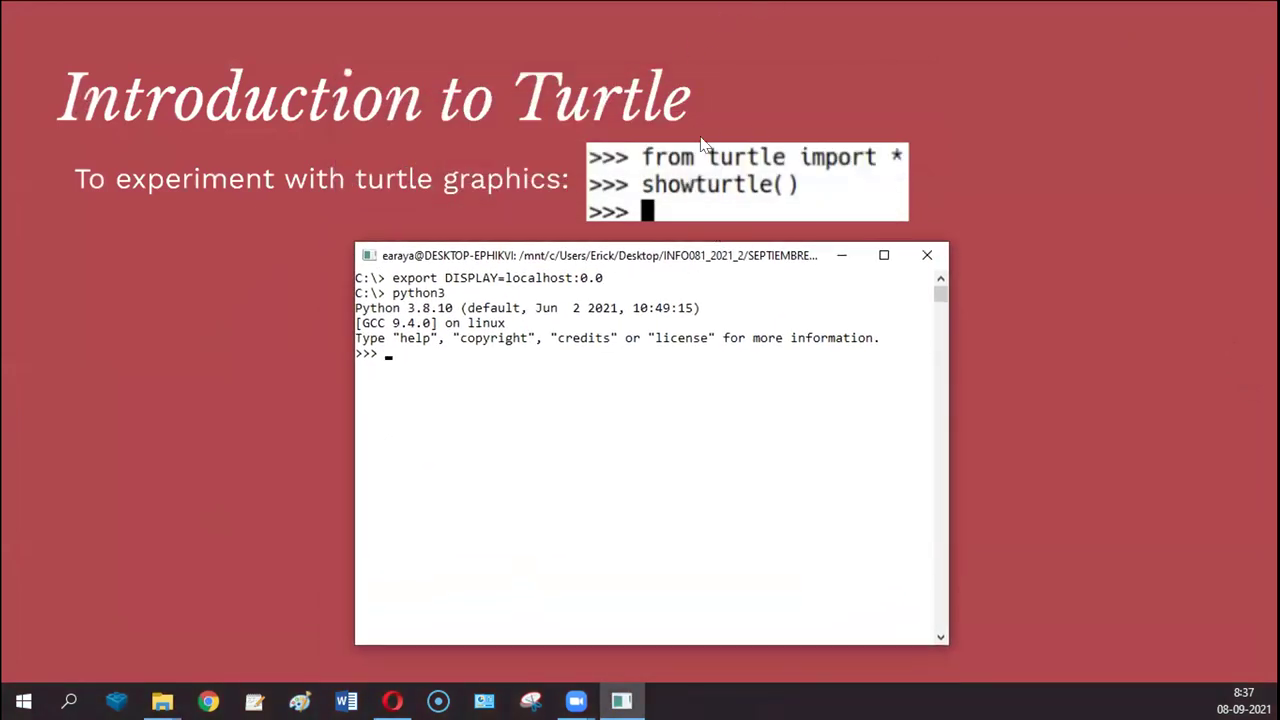
# Import everything from the turtle module and enter showturtle() at the following prompt without running it.
pyautogui.write('from turtle')
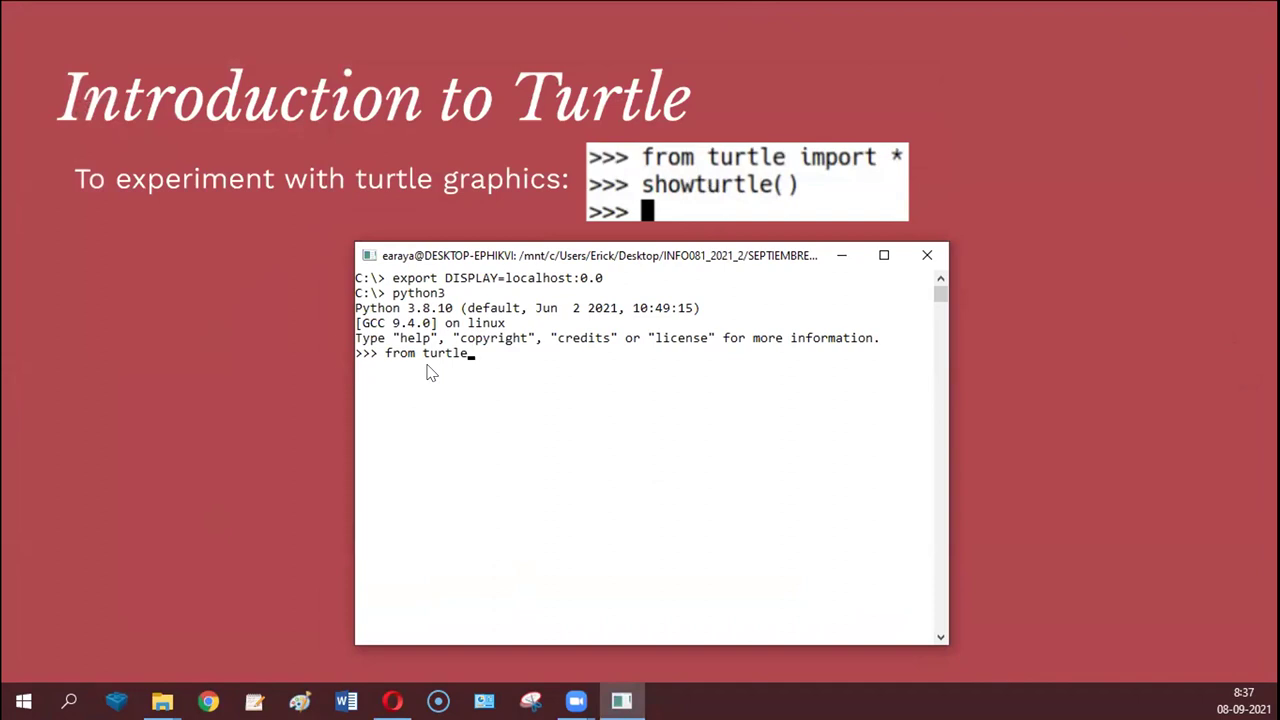
pyautogui.write(' imñport')
pyautogui.press('BackSpace')
pyautogui.press('BackSpace')
pyautogui.press('BackSpace')
pyautogui.press('BackSpace')
pyautogui.press('BackSpace')
pyautogui.write('port *')
pyautogui.press('Return')
pyautogui.write('showturtle')
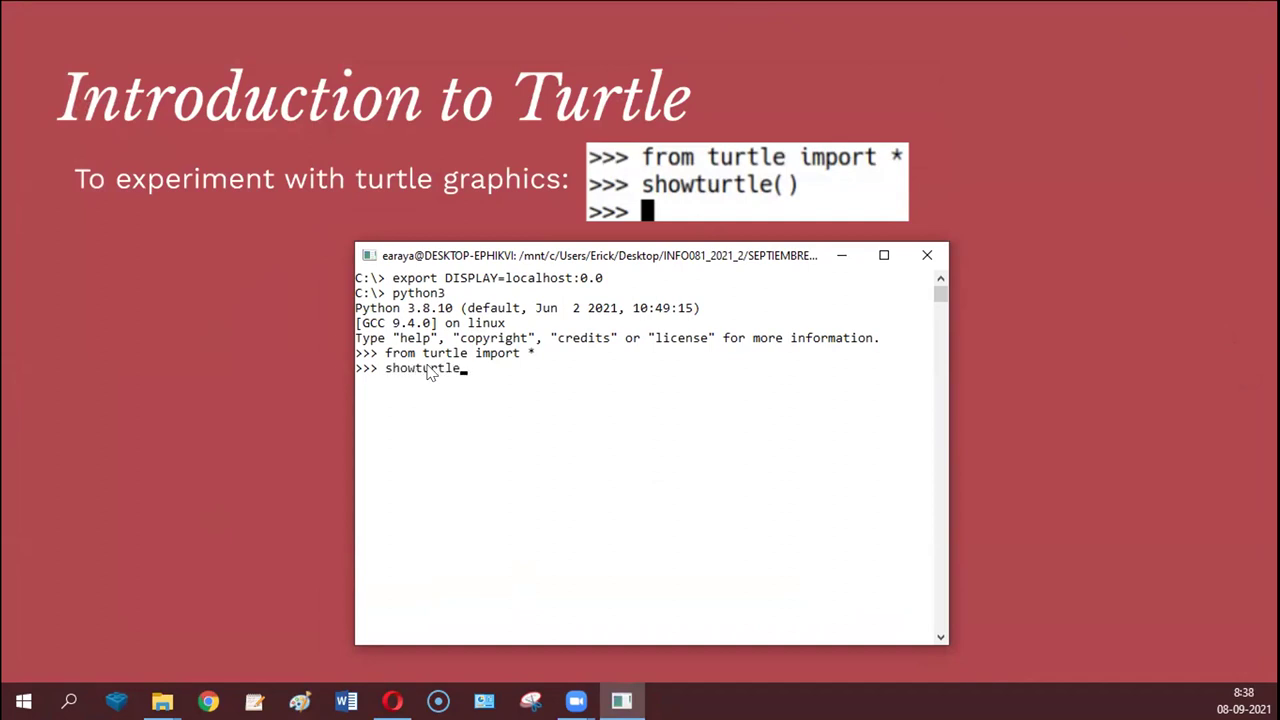
pyautogui.write('()')
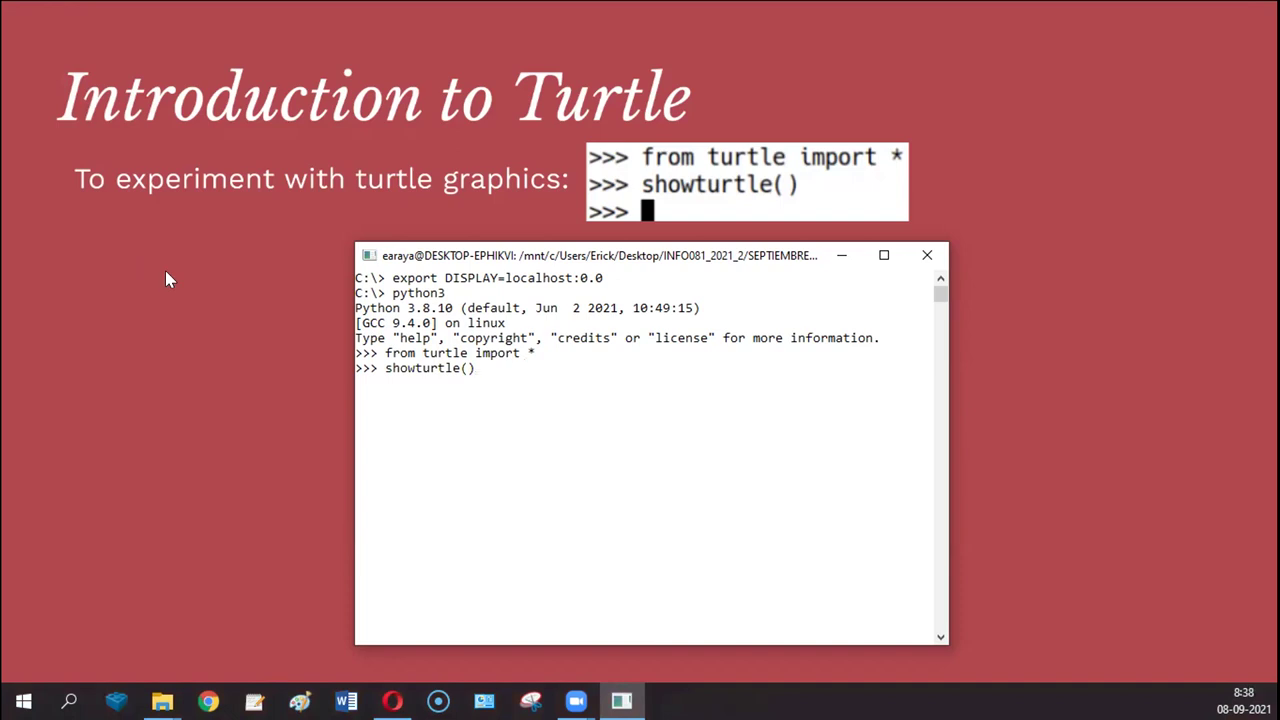
# Return to the Turtle slide and advance it to the note about the "No module named_tkinter" error.
pyautogui.click(252, 292)
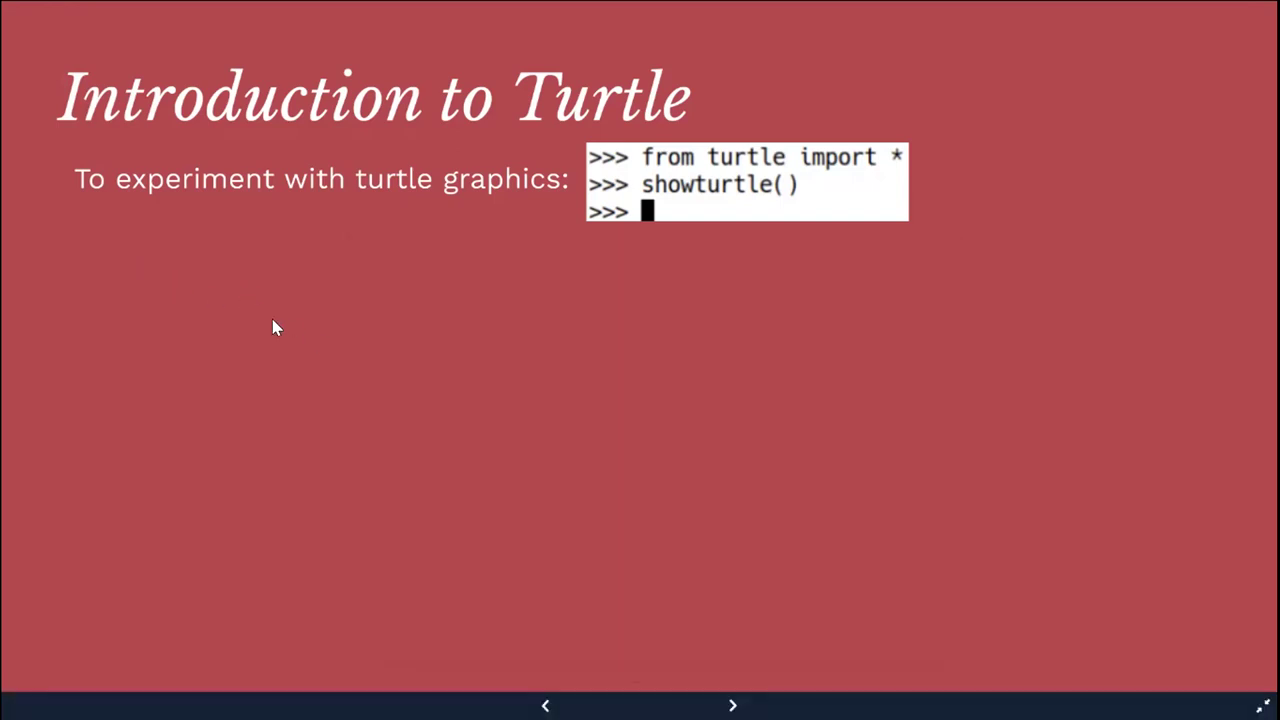
pyautogui.press('Right')
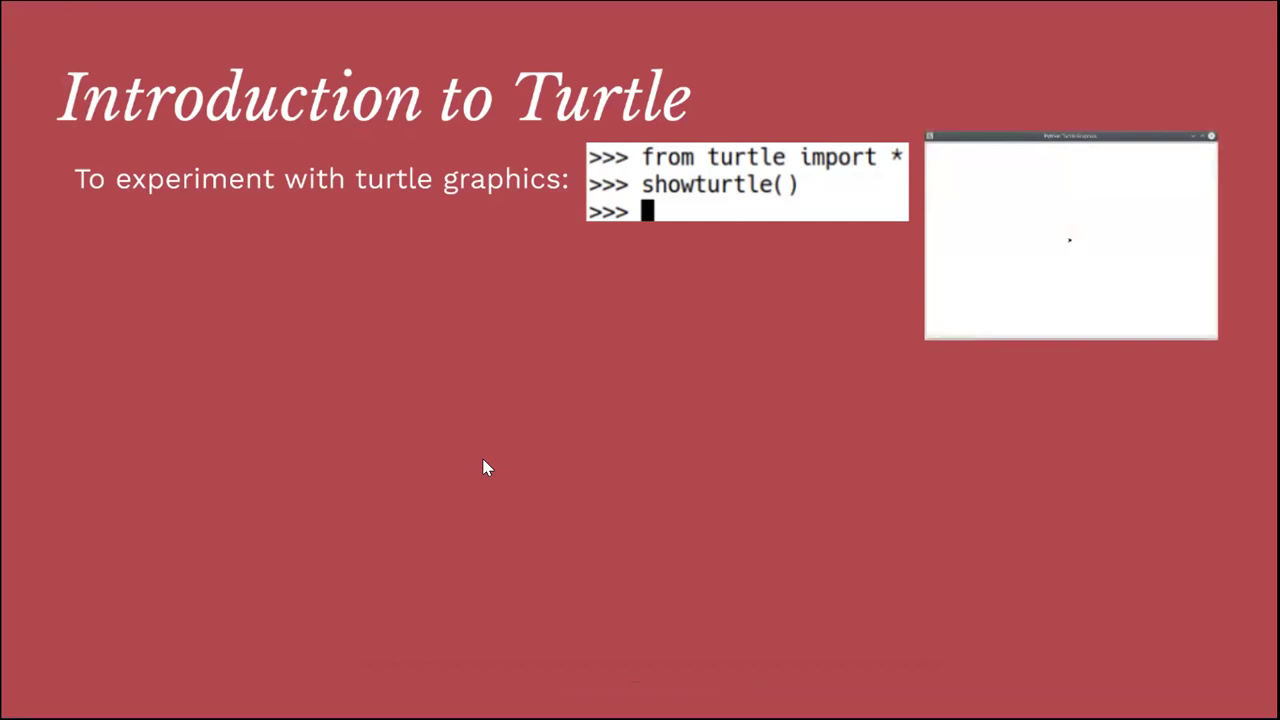
pyautogui.press('Right')
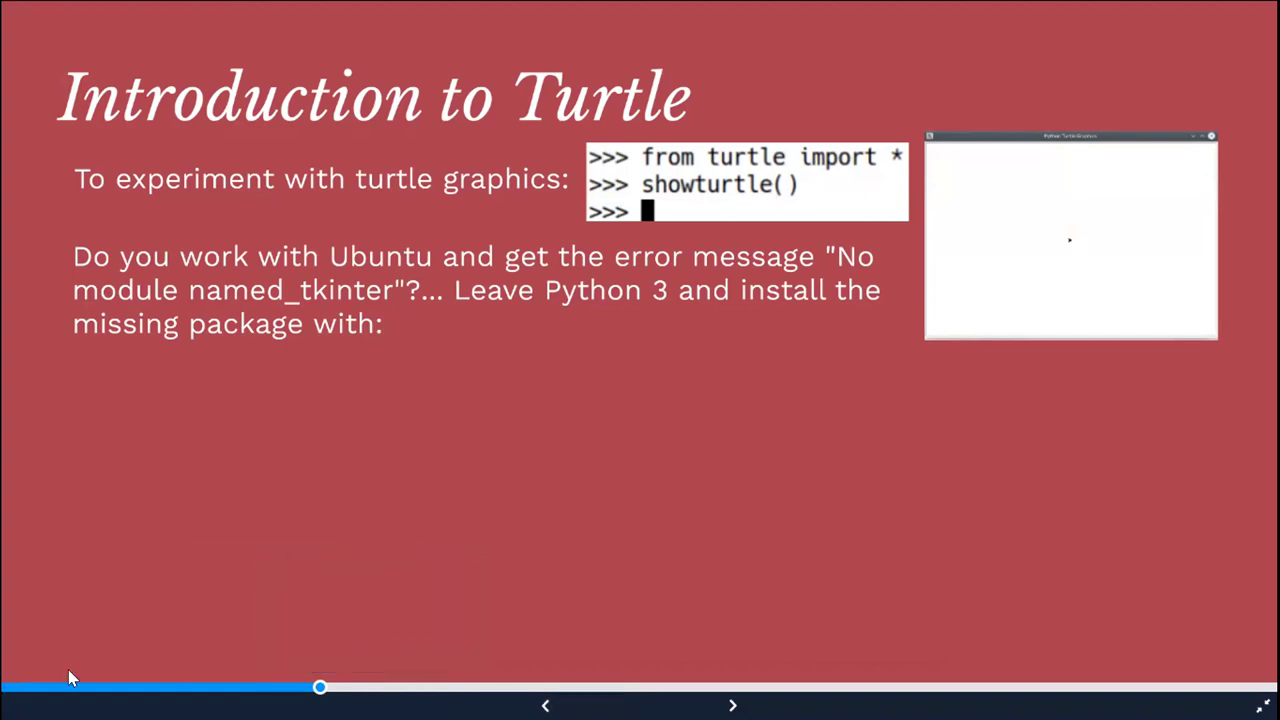
# Return to the terminal, delete the unsent showturtle() line, and exit Python with quit().
pyautogui.hotkey('alt', 'Tab')
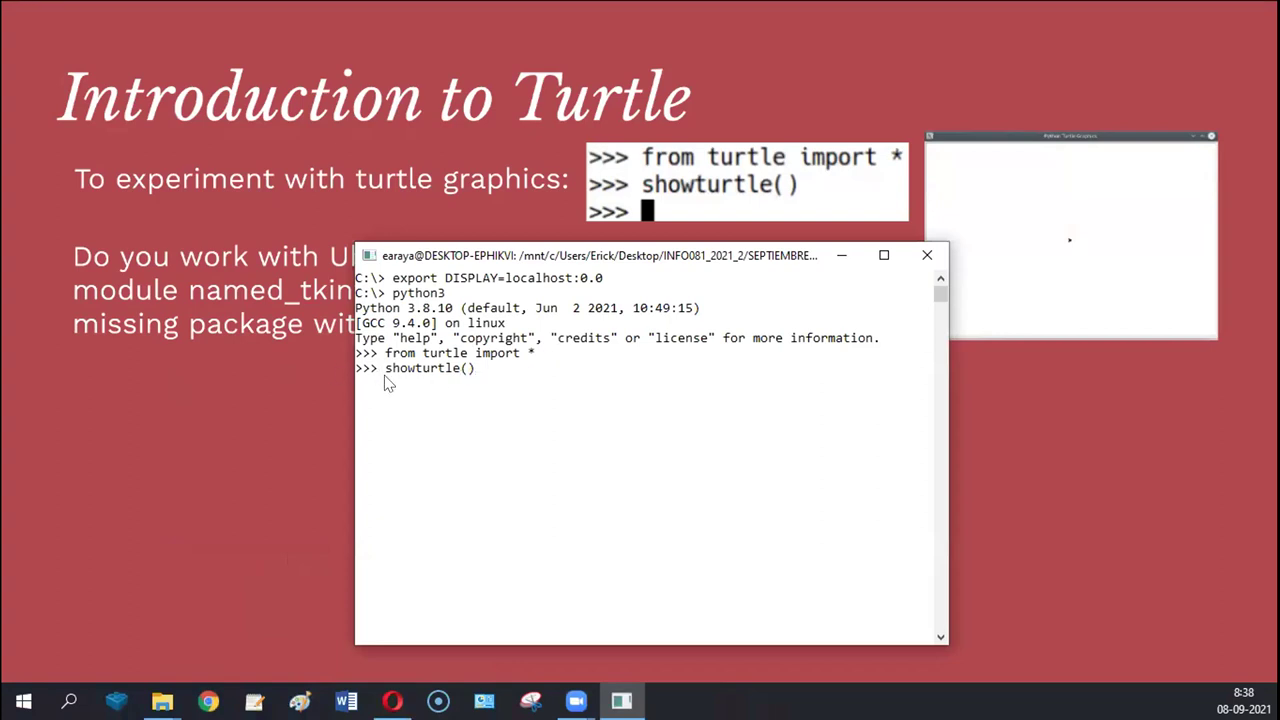
pyautogui.press('BackSpace')
pyautogui.press('BackSpace')
pyautogui.press('BackSpace')
pyautogui.press('BackSpace')
pyautogui.press('BackSpace')
pyautogui.press('BackSpace')
pyautogui.press('BackSpace')
pyautogui.press('BackSpace')
pyautogui.press('BackSpace')
pyautogui.press('BackSpace')
pyautogui.press('BackSpace')
pyautogui.press('BackSpace')
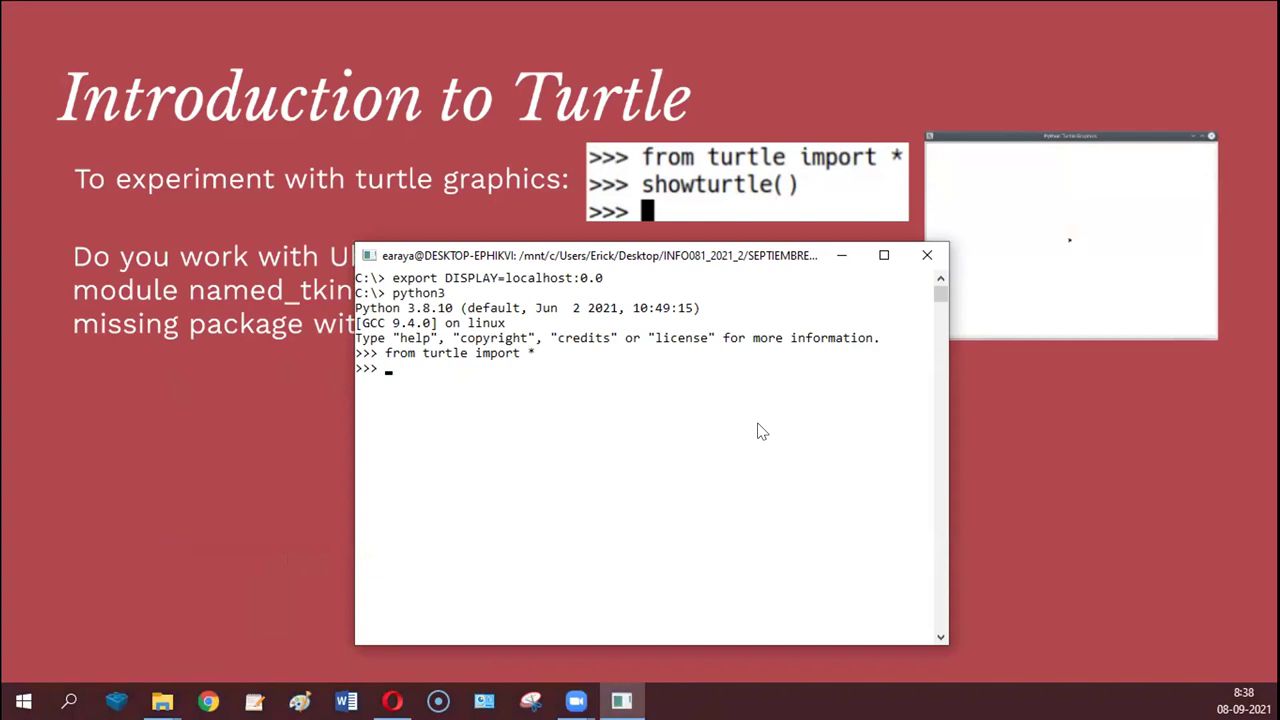
pyautogui.write('quit()')
pyautogui.press('Return')
# Reveal the slide's install command, run sudo apt-get install python3-tk in the terminal, and enter the account password.
pyautogui.click(257, 395)
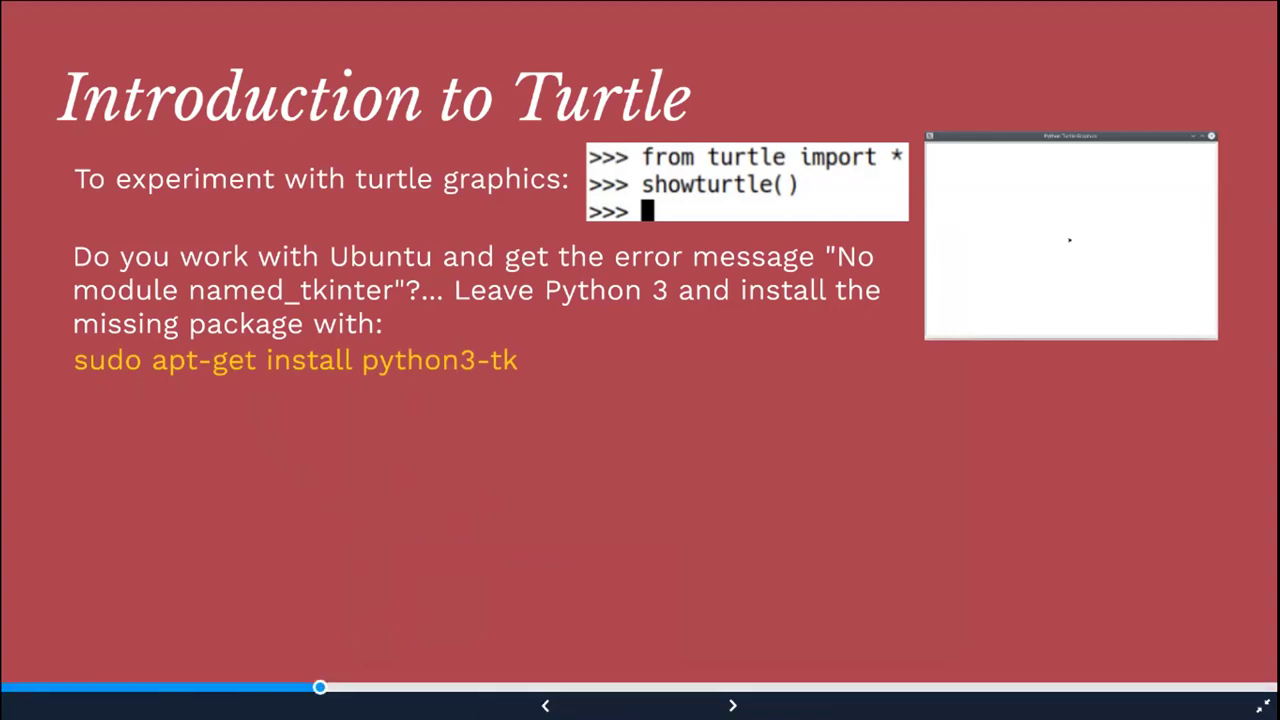
pyautogui.hotkey('alt', 'Tab')
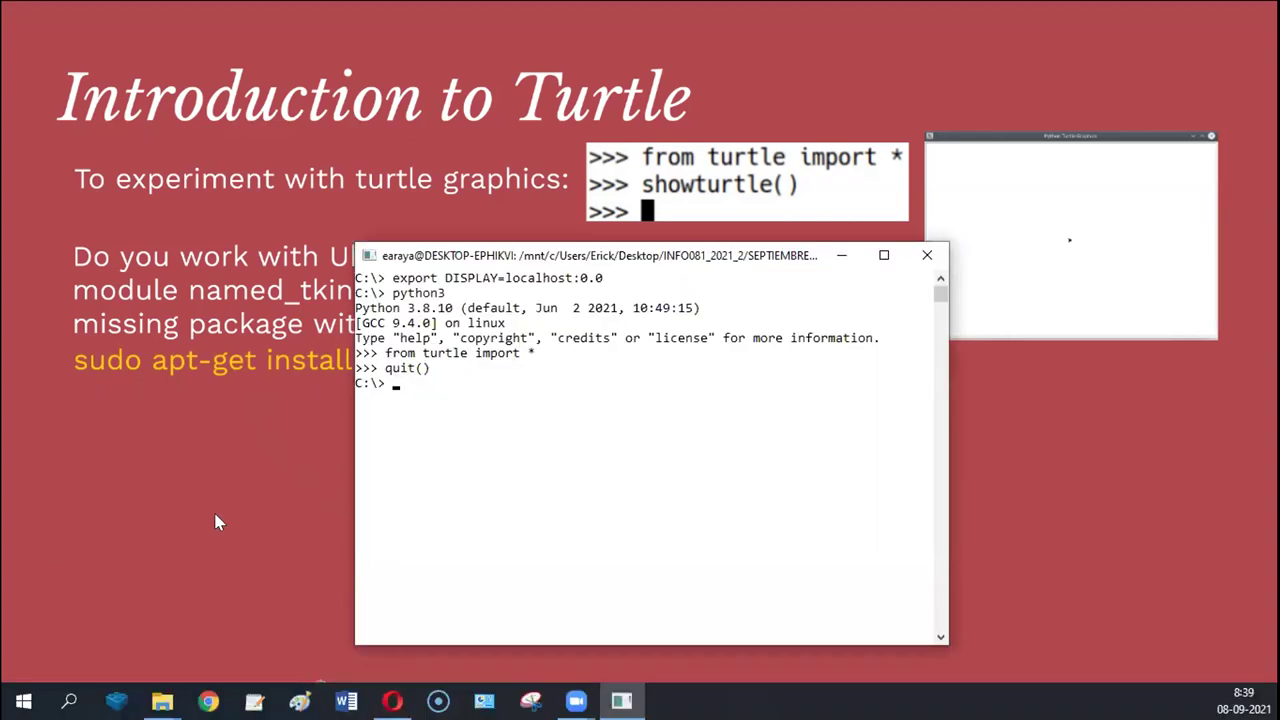
pyautogui.write('sudo')
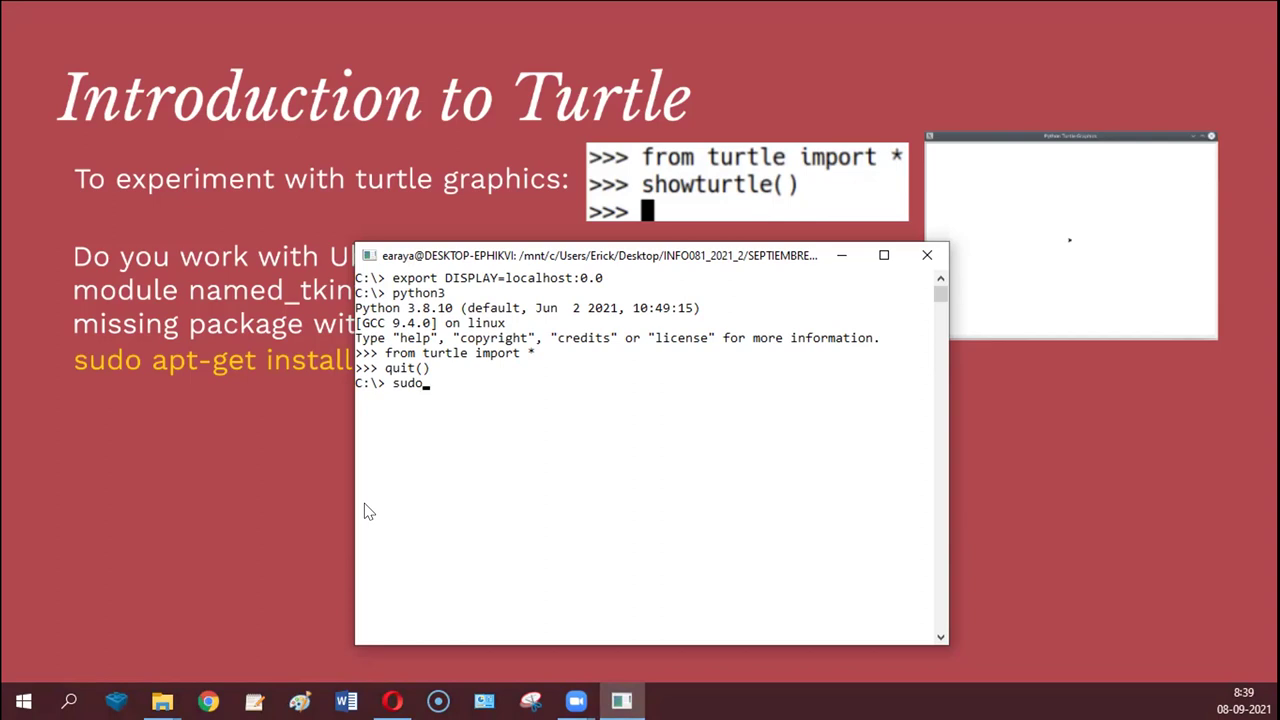
pyautogui.write('apt-get install python3')
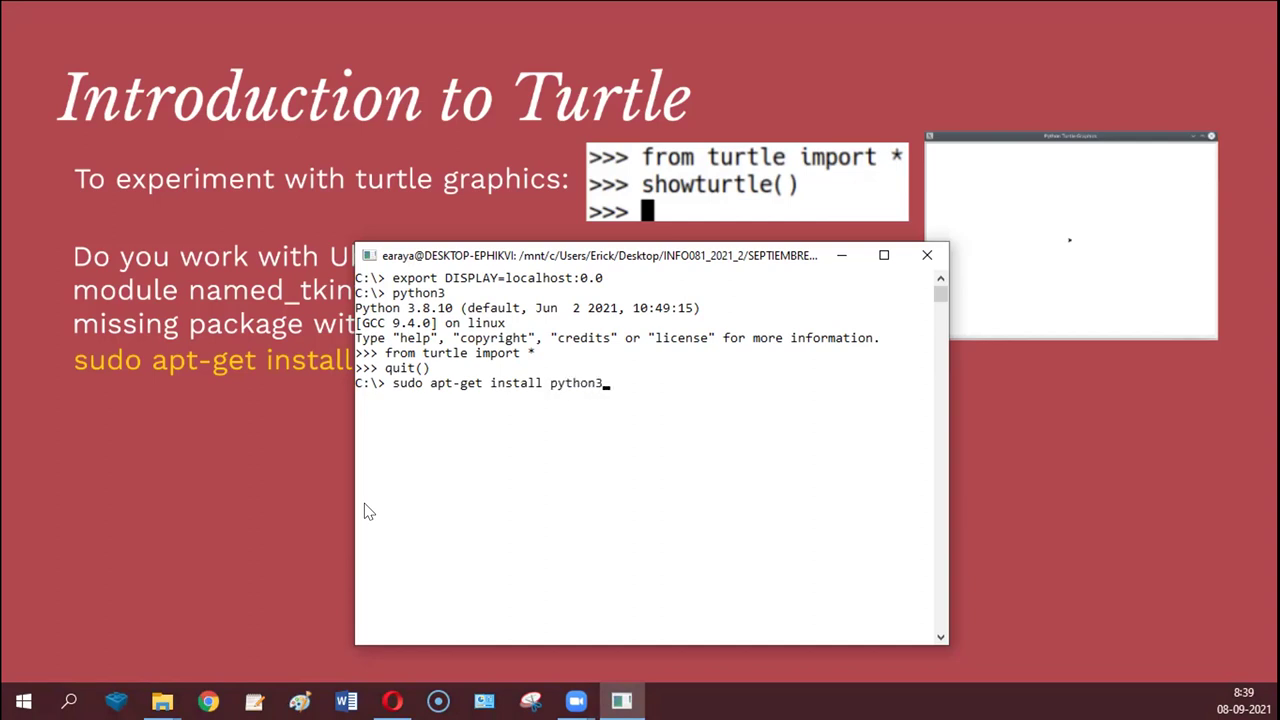
pyautogui.write('-tk')
pyautogui.moveTo(512, 249); pyautogui.dragTo(544, 218)
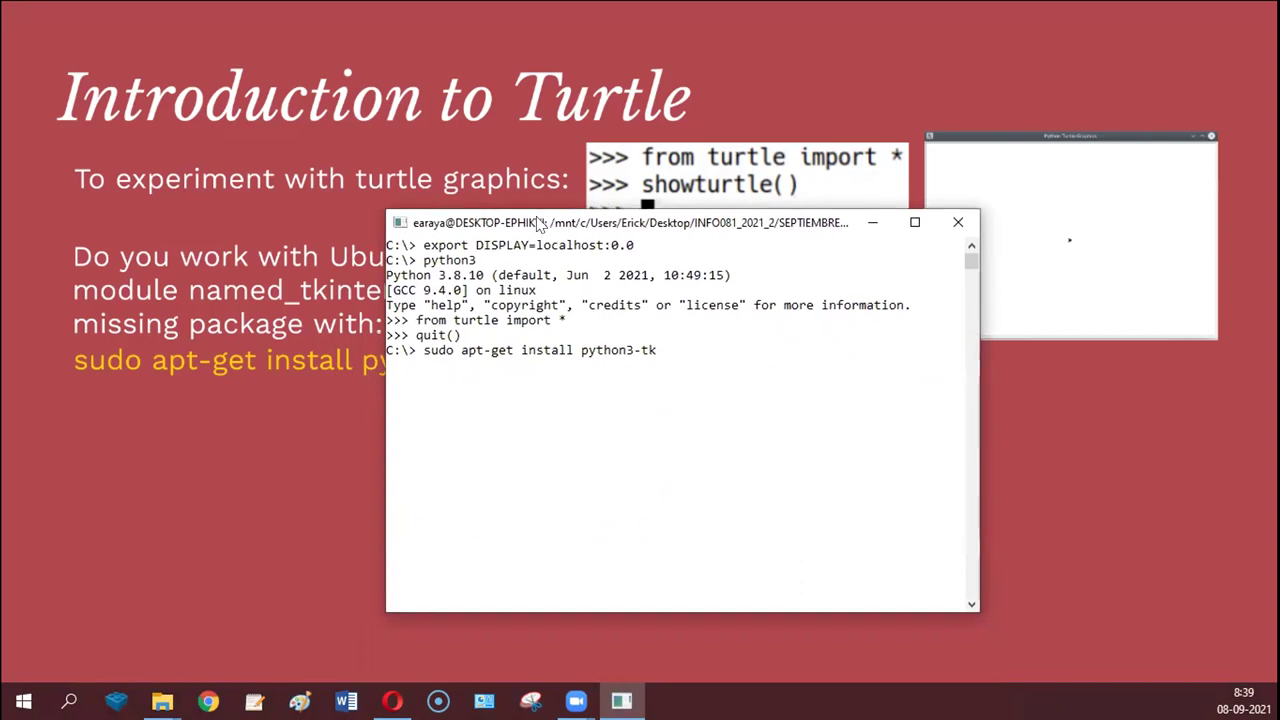
pyautogui.press('Return')
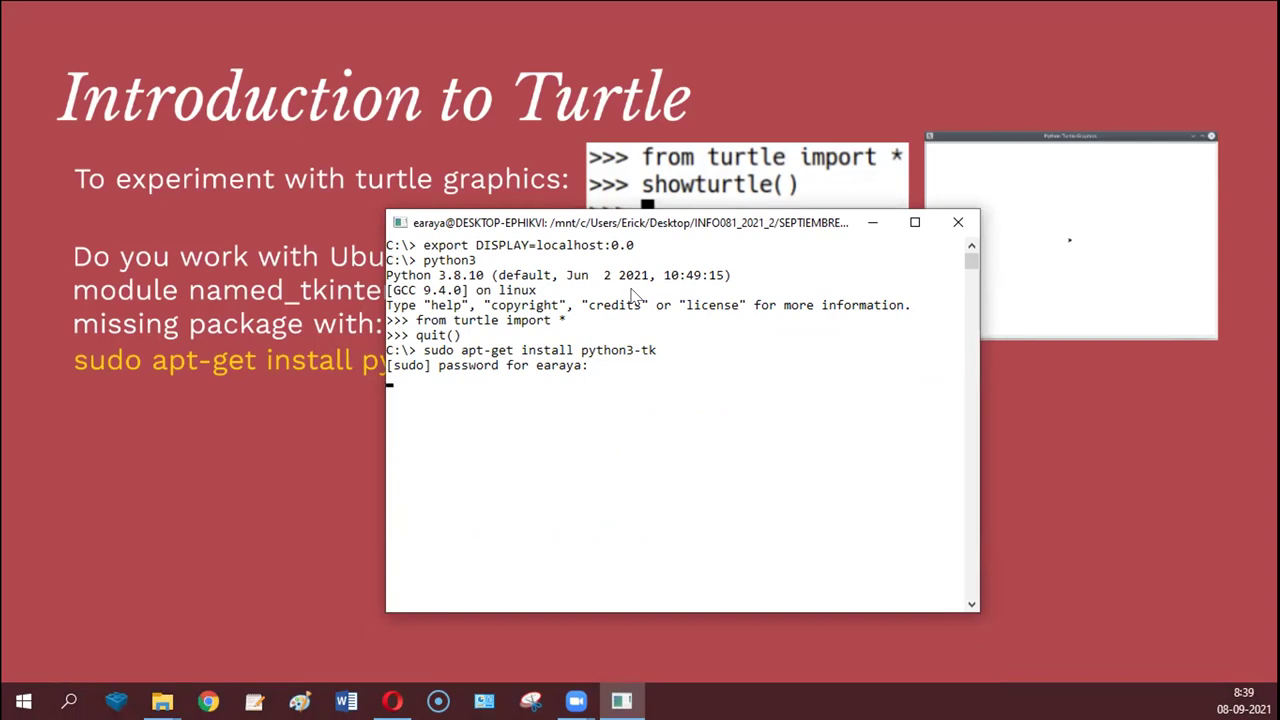
pyautogui.press('Return')
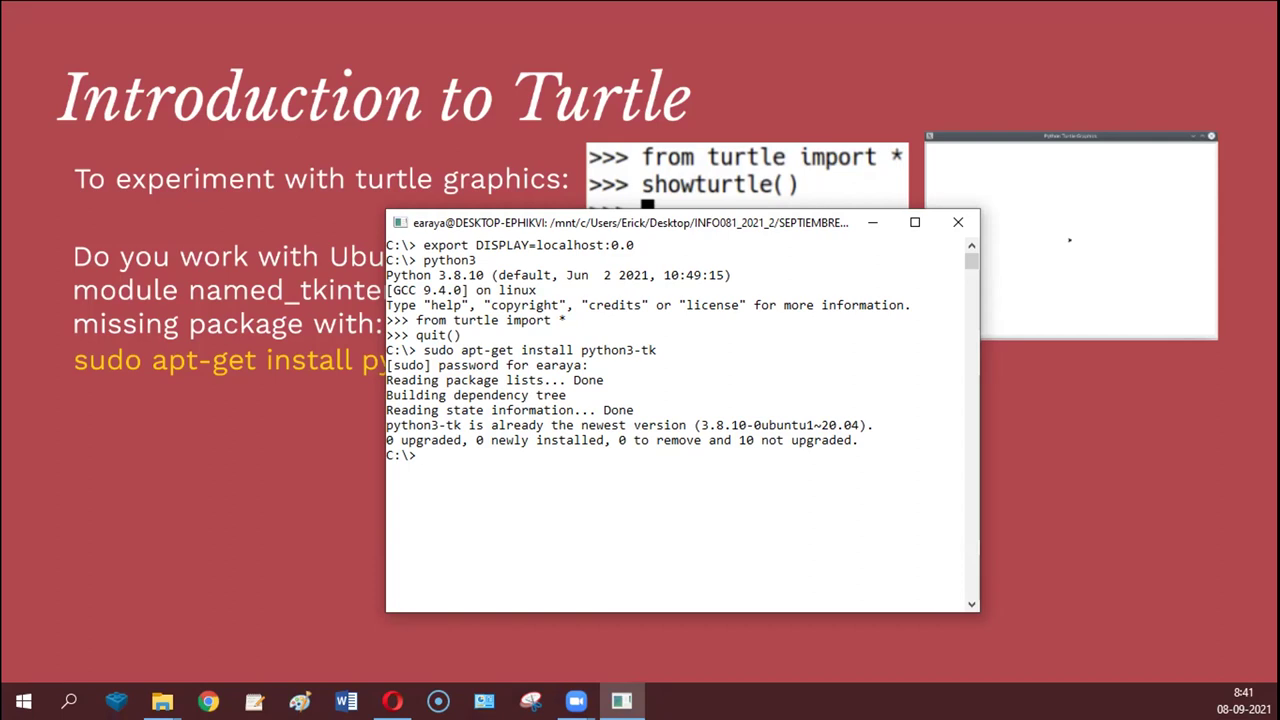
# Return to the slide and reveal the Windows subsystem note and the example traceback.
pyautogui.click(295, 480)
pyautogui.click(320, 483)
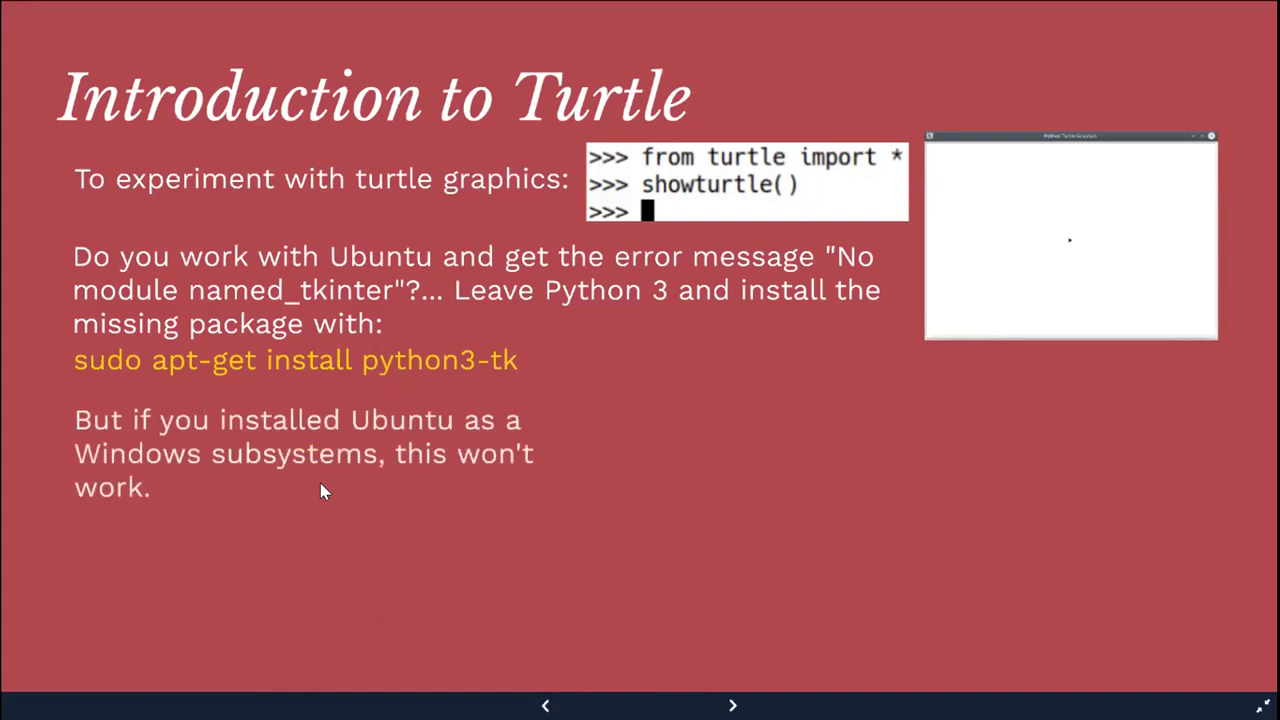
pyautogui.click(320, 483)
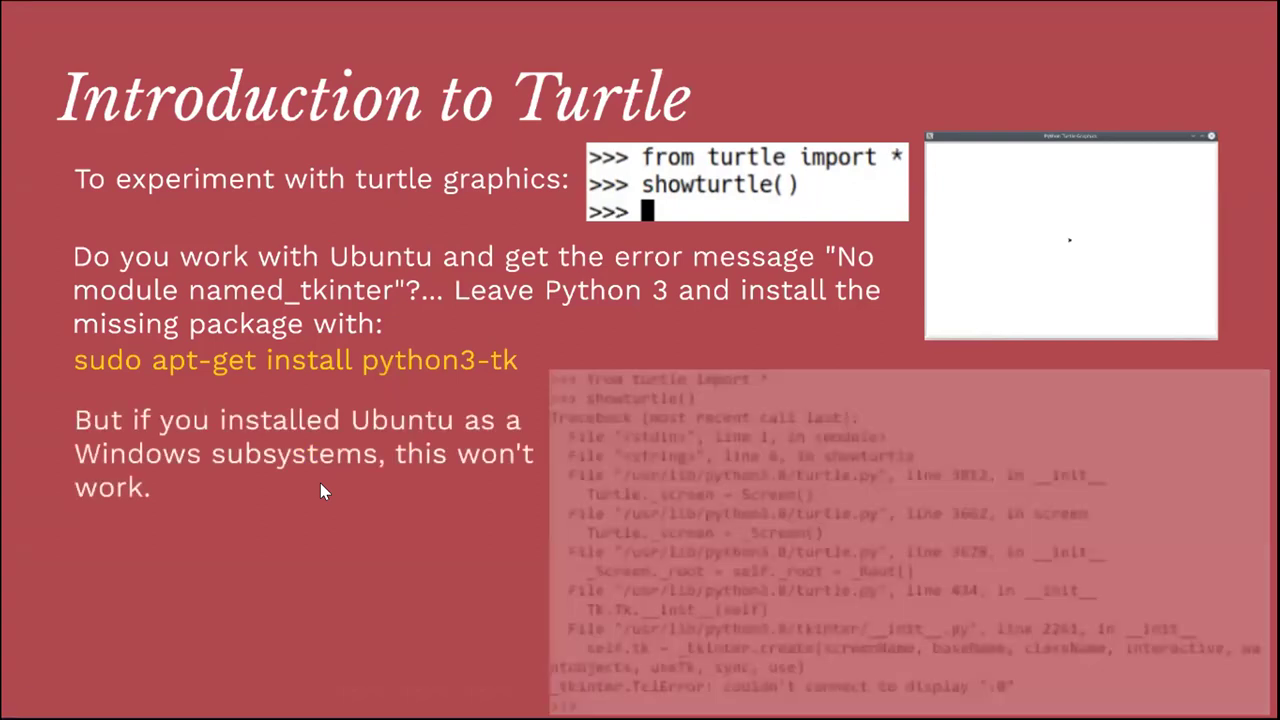
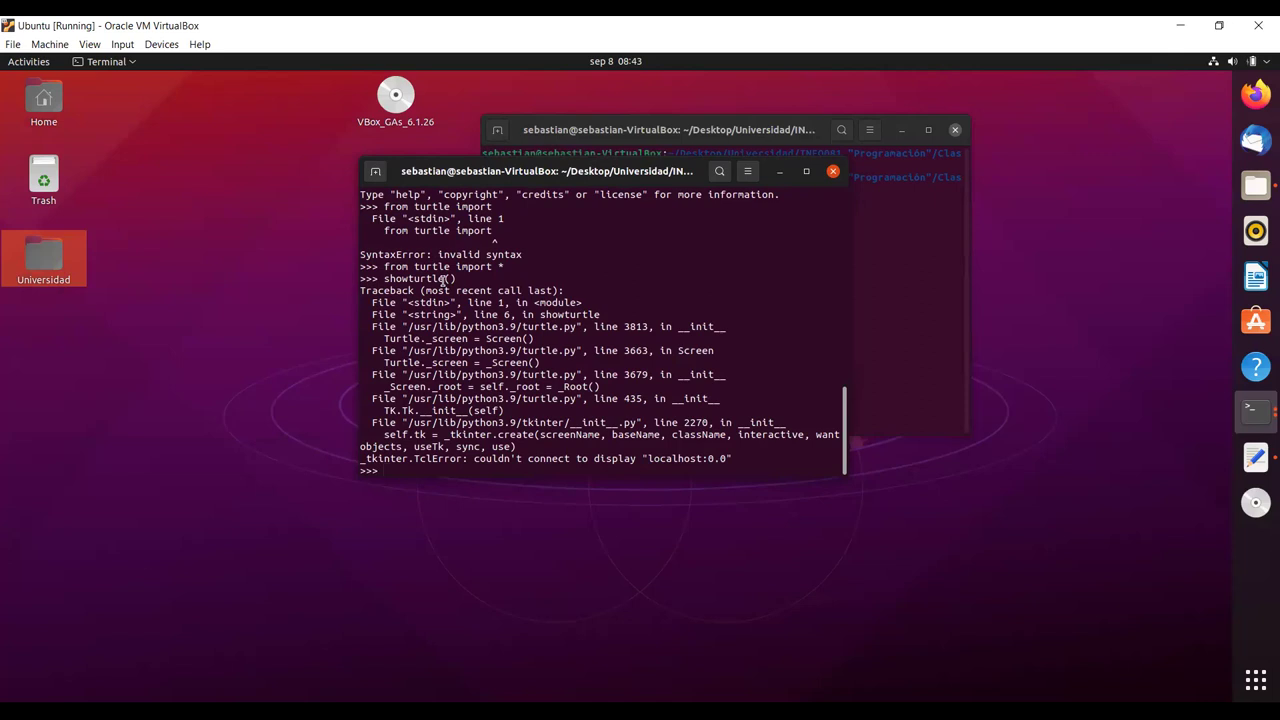
# Reposition the terminal window and examine the turtle import, the showturtle() call and its traceback.
pyautogui.scroll(6, 480, 314)
pyautogui.scroll(-6, 480, 314)
pyautogui.scroll(1, 479, 314)
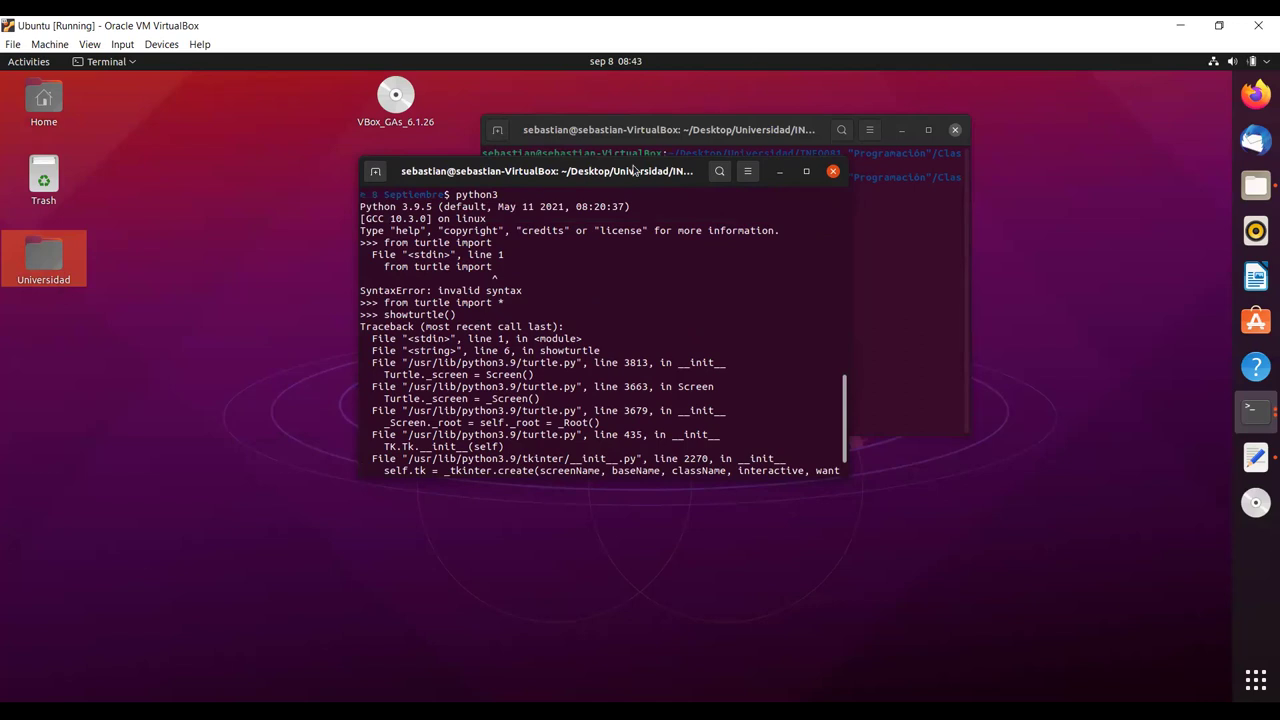
pyautogui.moveTo(538, 172); pyautogui.dragTo(568, 197)
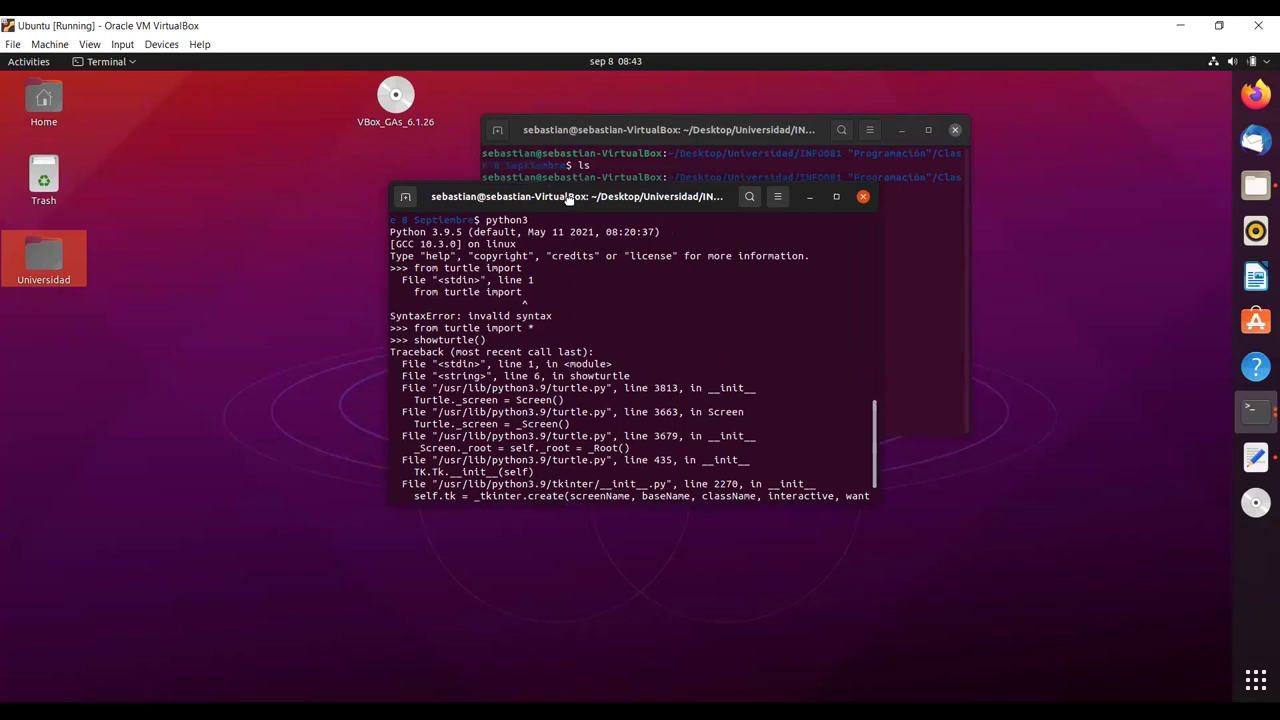
pyautogui.scroll(2, 565, 270)
pyautogui.scroll(1, 565, 270)
pyautogui.scroll(-3, 567, 270)
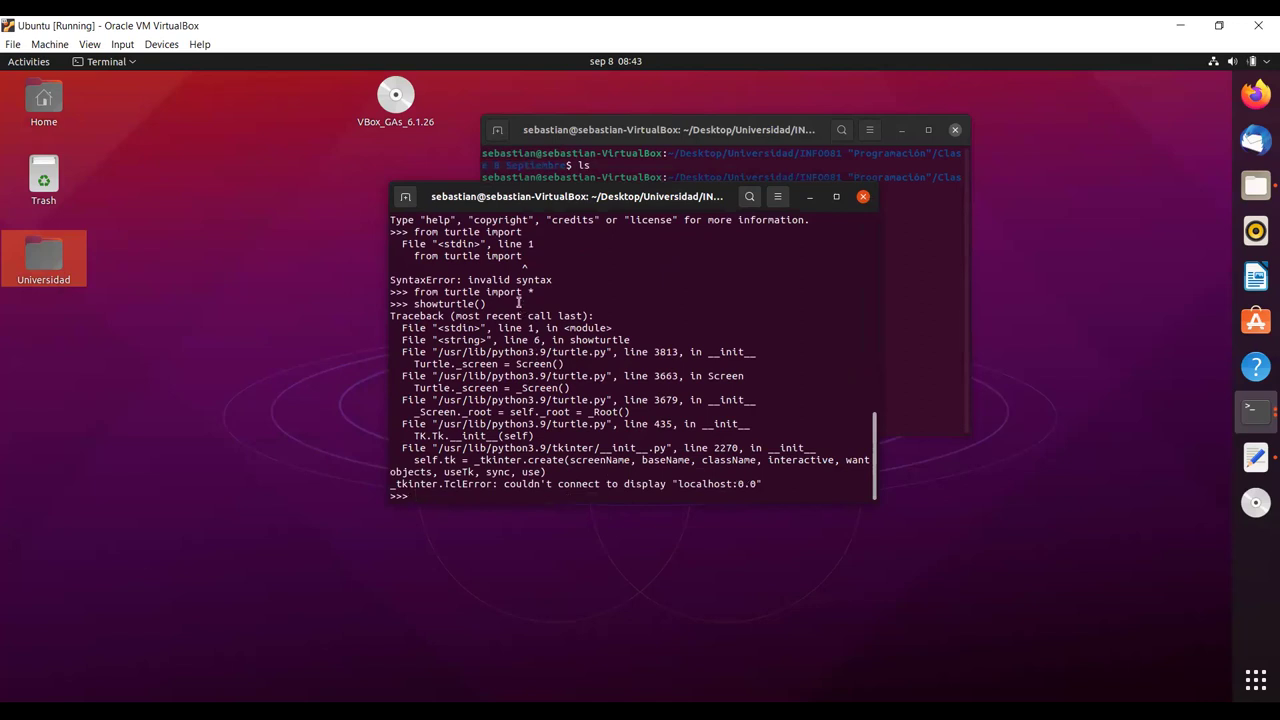
pyautogui.scroll(1, 514, 266)
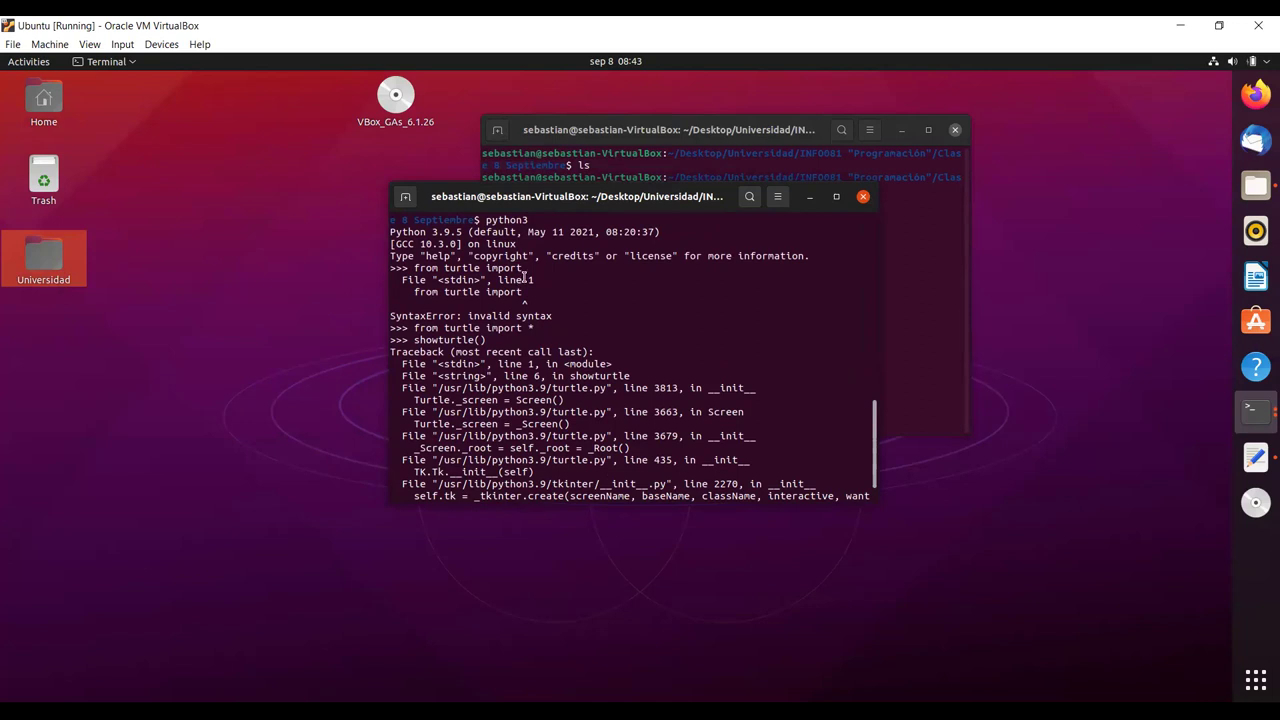
# Review the earlier terminal output, highlighting the sudo apt-get install python3-tk command and checking the export DISPLAY and python3 lines.
pyautogui.scroll(7, 523, 307)
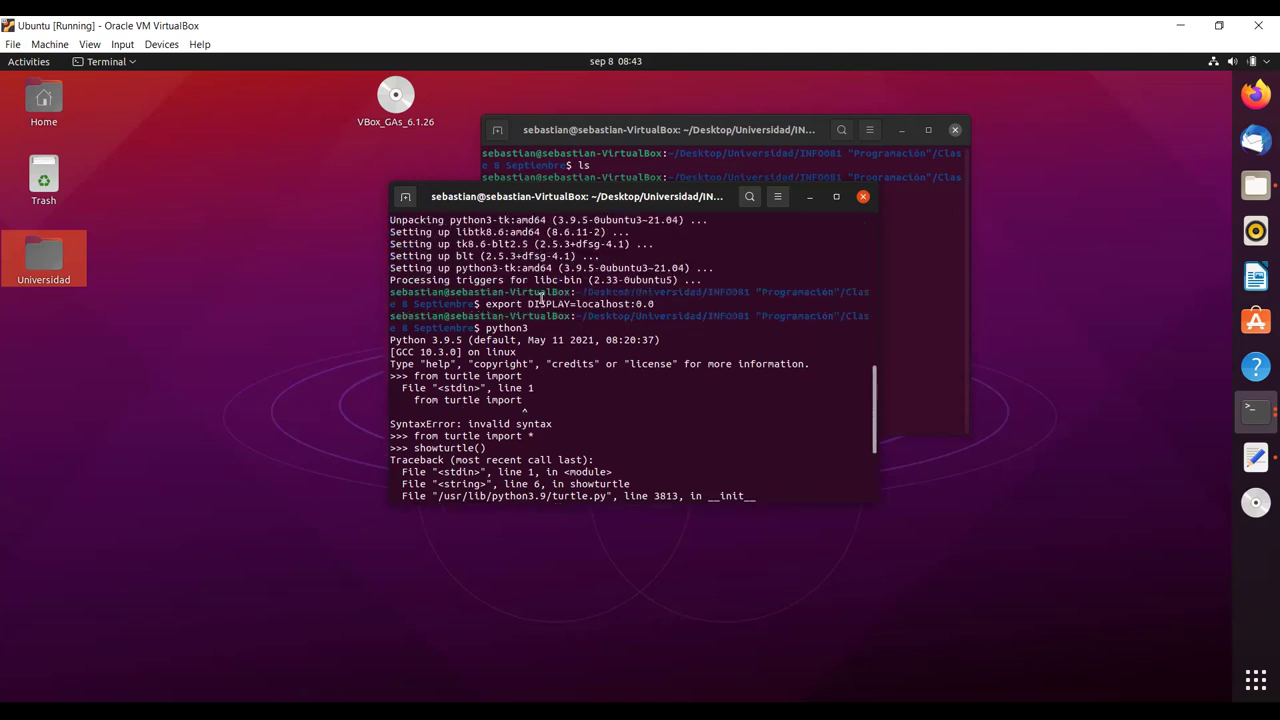
pyautogui.scroll(9, 592, 346)
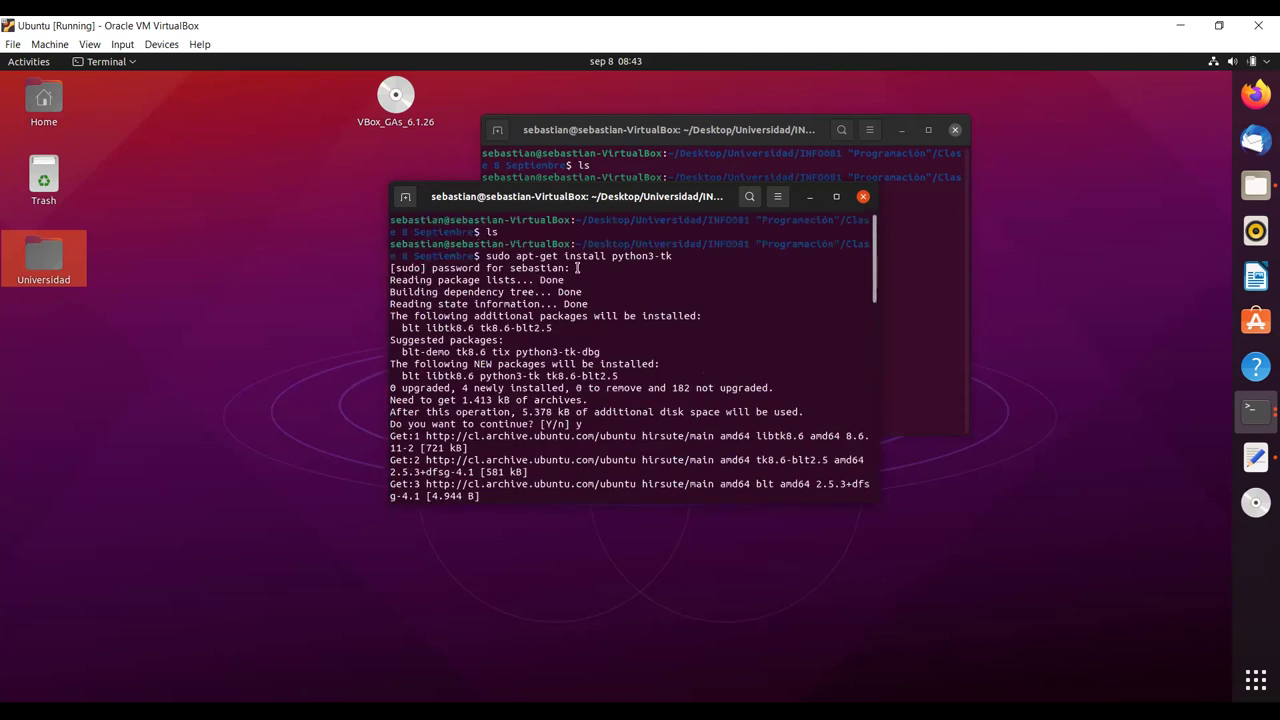
pyautogui.moveTo(669, 256); pyautogui.dragTo(487, 256)
pyautogui.click(552, 306)
pyautogui.scroll(-10, 634, 312)
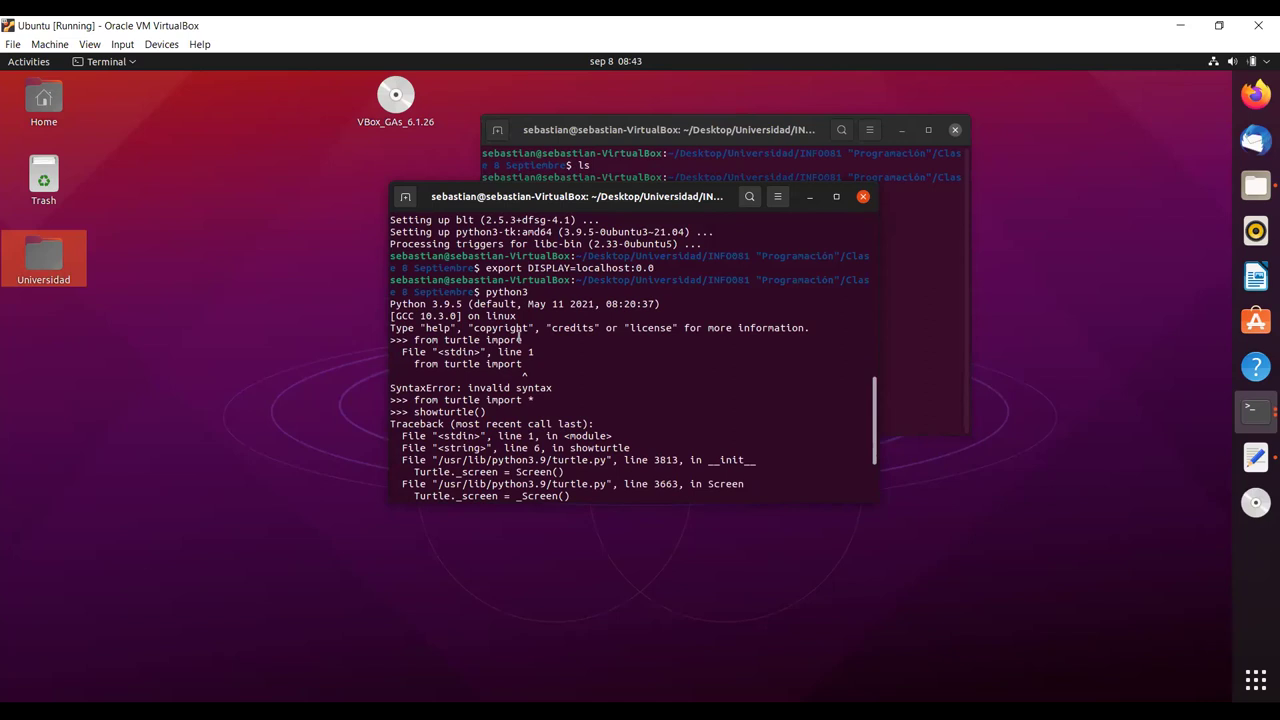
pyautogui.scroll(-1, 551, 311)
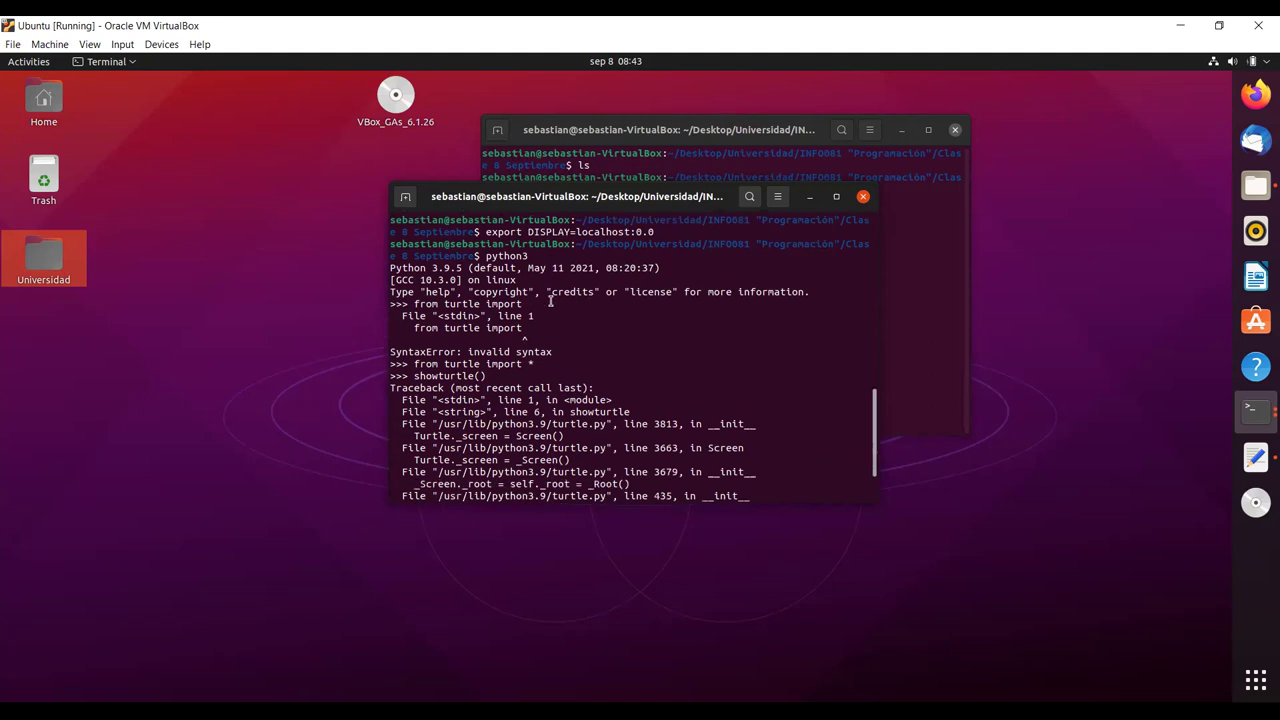
pyautogui.scroll(-2, 553, 364)
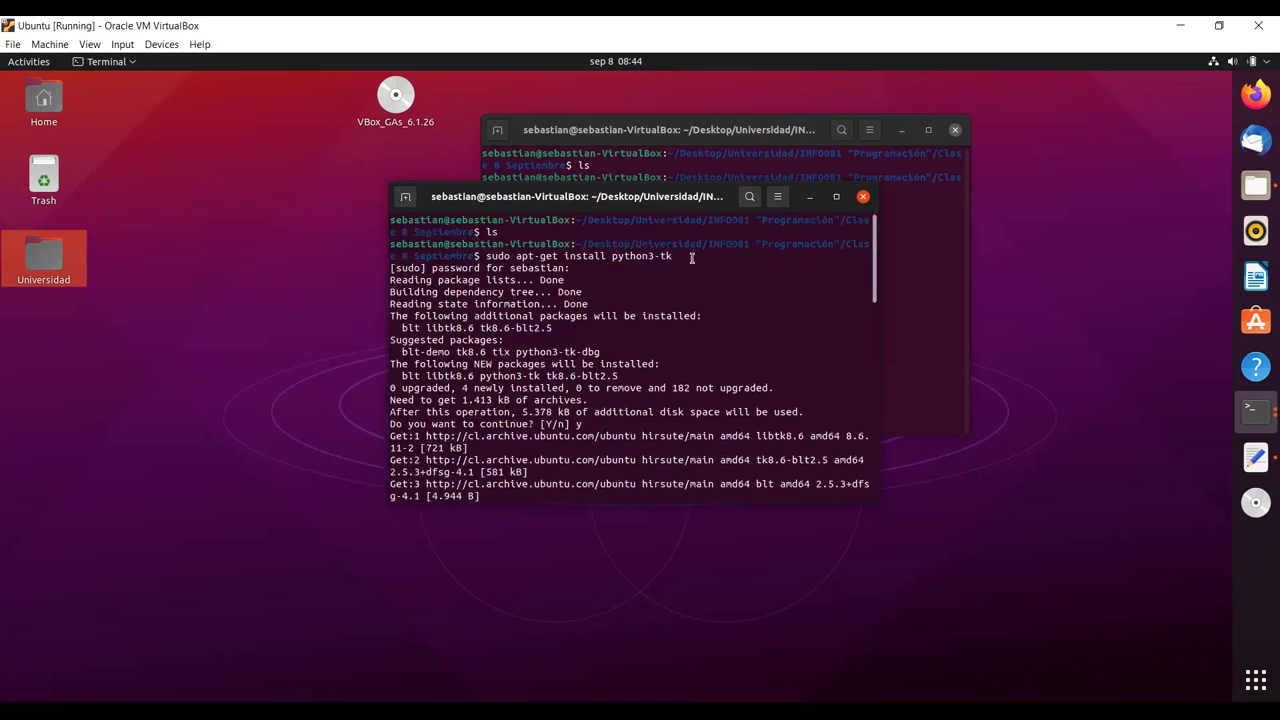
pyautogui.moveTo(692, 258); pyautogui.dragTo(486, 256)
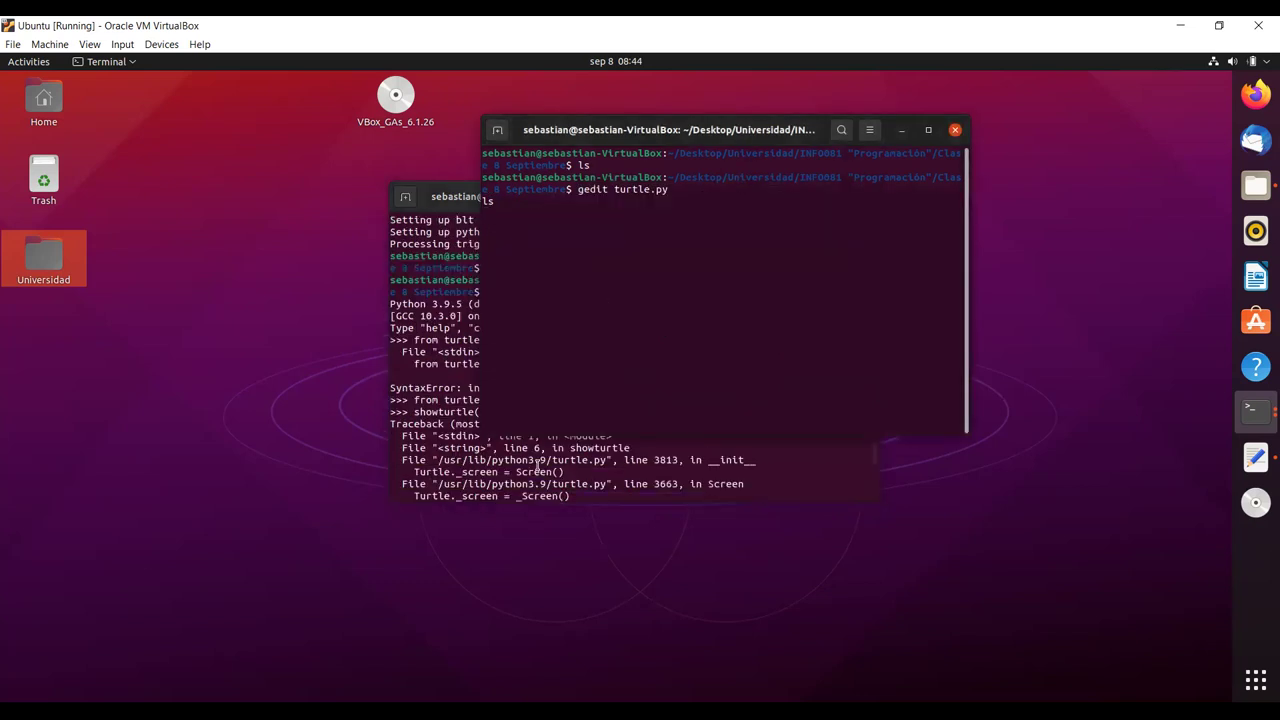
# Bring the terminal running Python to the front and exit the interpreter with quit().
pyautogui.click(538, 465)
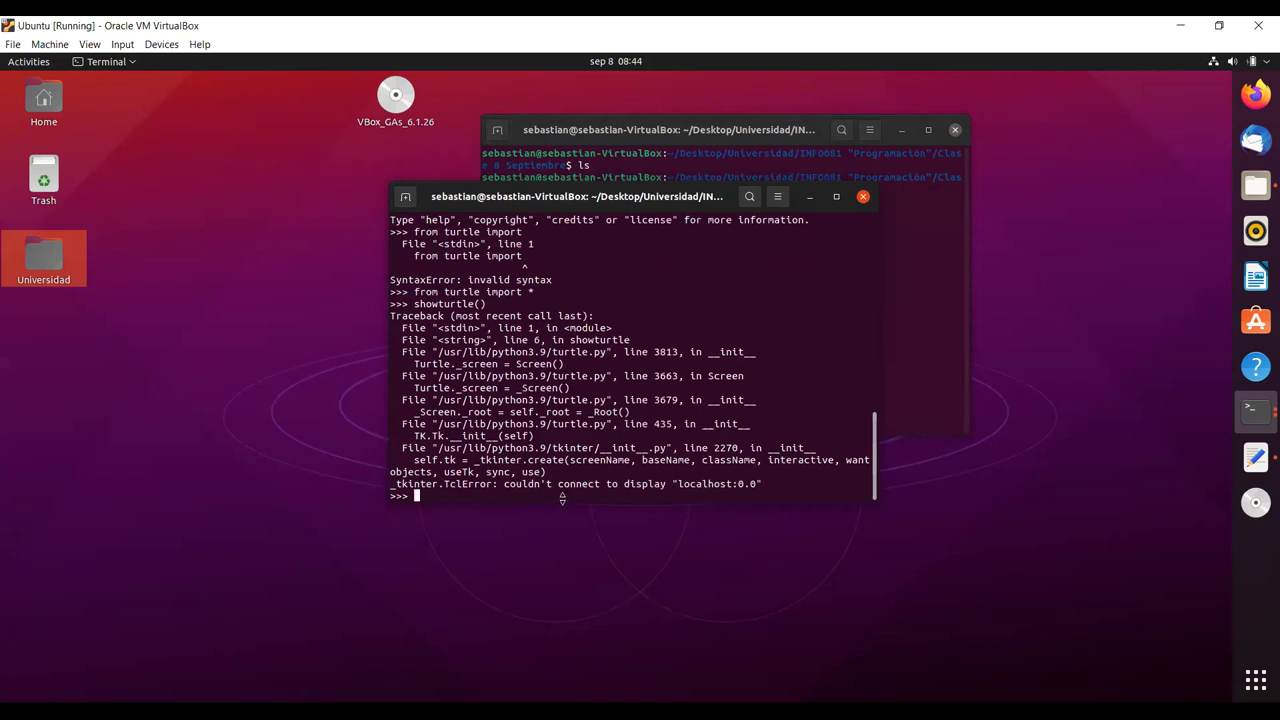
pyautogui.scroll(-1, 559, 500)
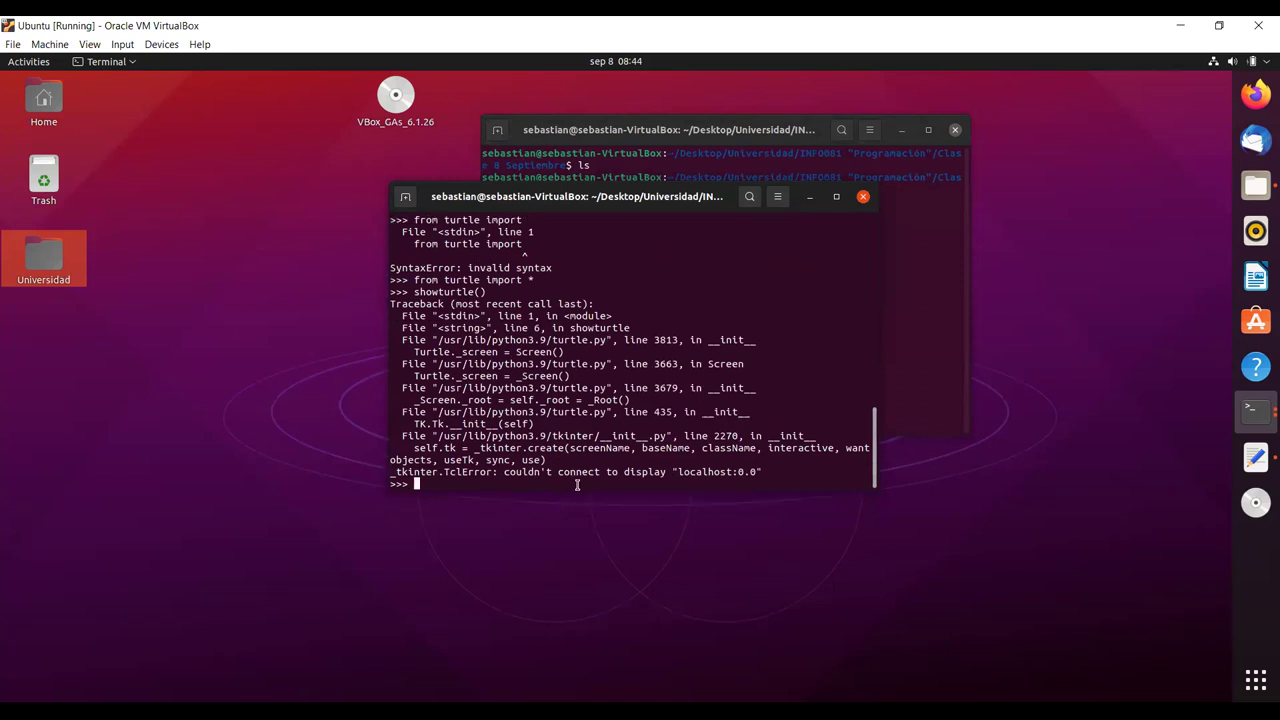
pyautogui.write('quit')
pyautogui.press('Return')
pyautogui.write('quit()')
pyautogui.press('Return')
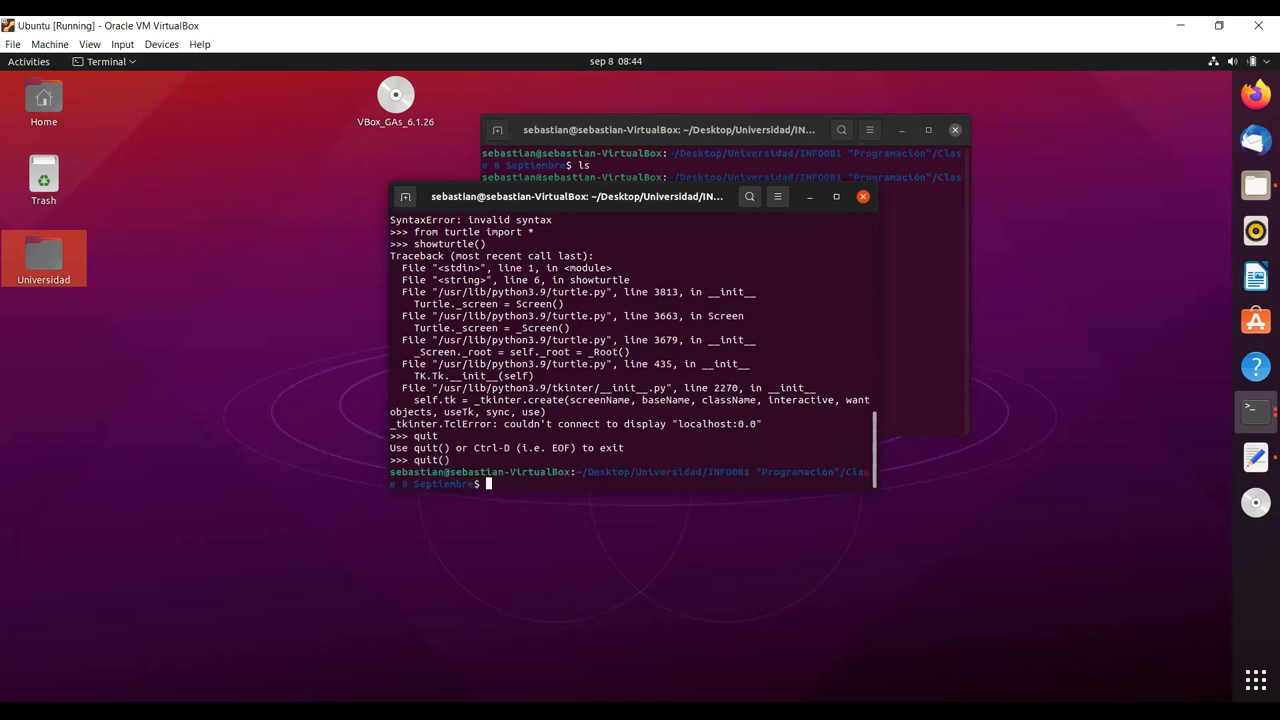
# Try to install the tkinter package by running sudo apt-install python3-tk.
pyautogui.write('sudo apt-install python3-tk')
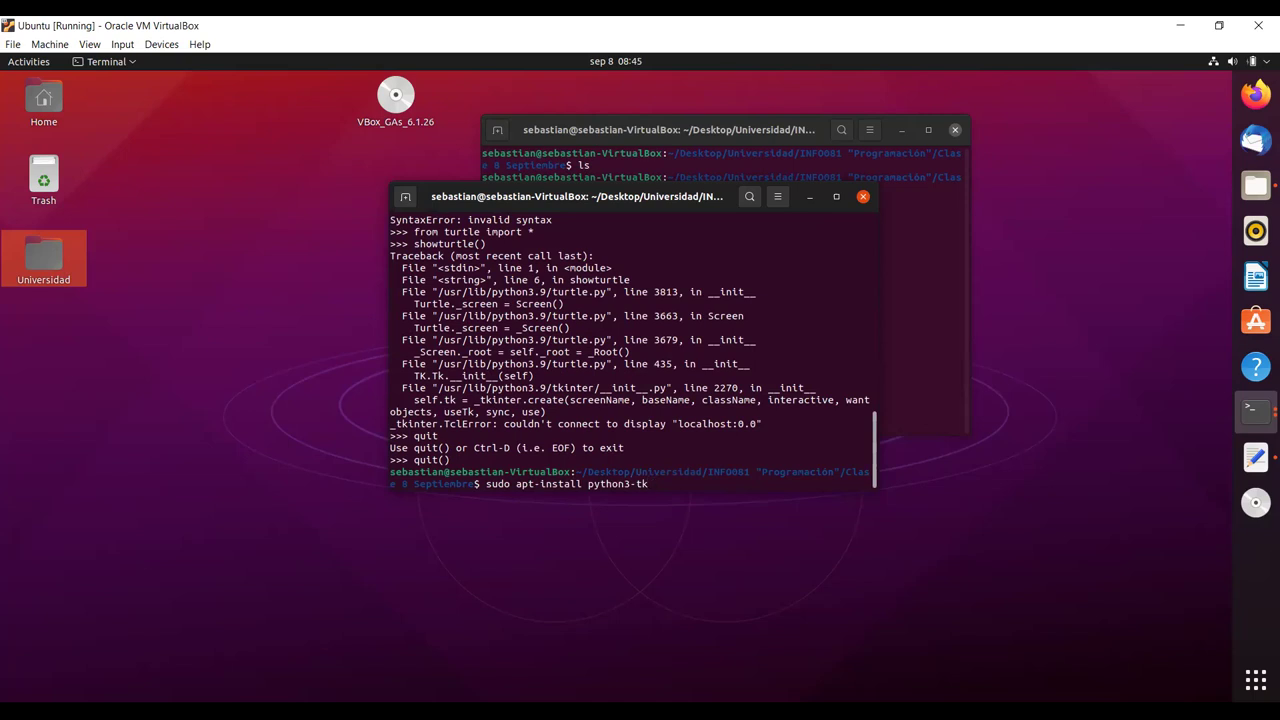
pyautogui.press('Return')
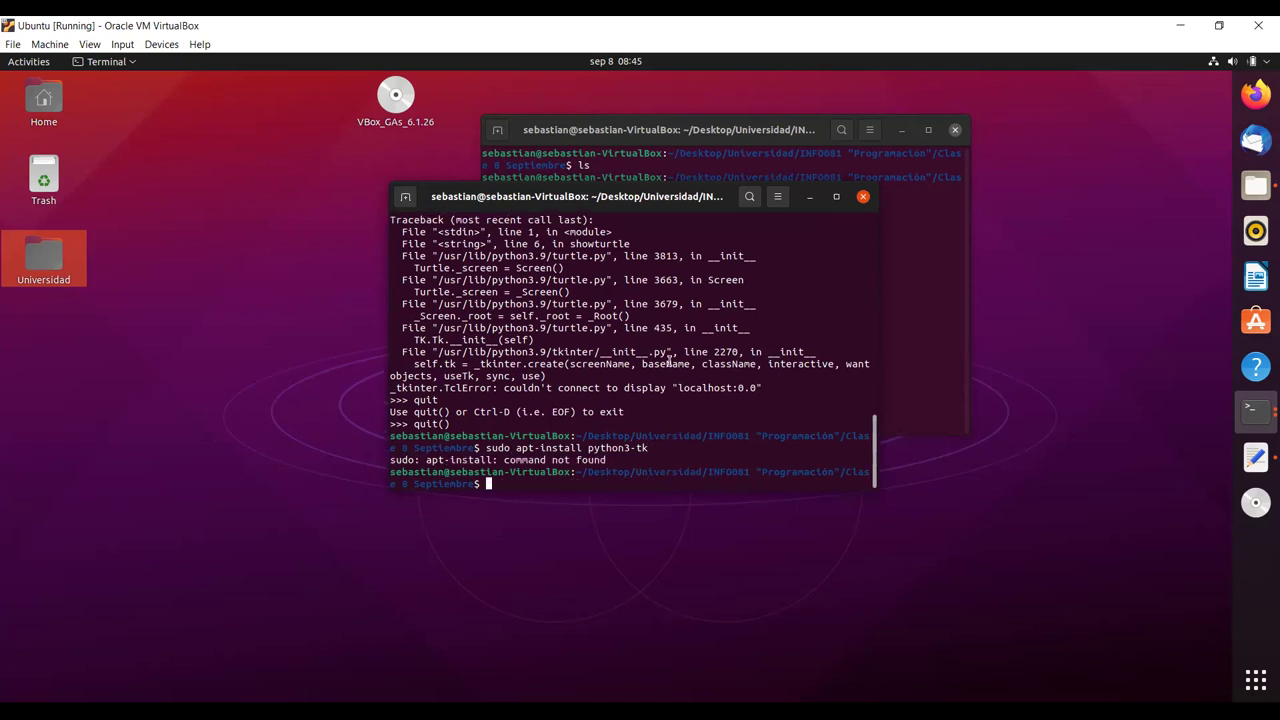
pyautogui.scroll(20, 570, 350)
pyautogui.scroll(-20, 570, 350)
# Recall the install command, correct apt-install to apt-get install, and run sudo apt-get install python3-tk.
pyautogui.press('Up')
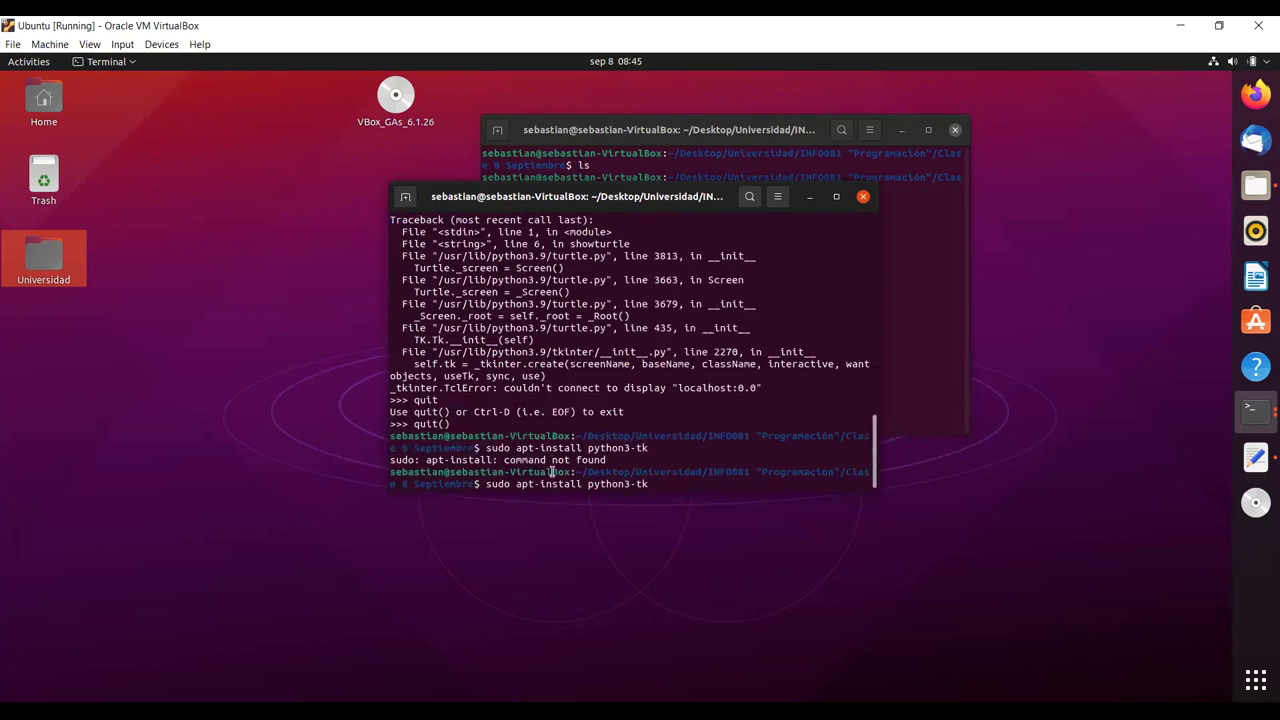
pyautogui.press('Left')
pyautogui.press('Left')
pyautogui.press('Left')
pyautogui.press('Left')
pyautogui.press('Left')
pyautogui.press('Left')
pyautogui.press('Left')
pyautogui.press('Left')
pyautogui.press('Left')
pyautogui.press('Left')
pyautogui.press('Left')
pyautogui.press('Left')
pyautogui.press('Left')
pyautogui.press('Left')
pyautogui.press('Left')
pyautogui.press('Left')
pyautogui.press('Left')
pyautogui.press('Left')
pyautogui.press('Left')
pyautogui.press('Left')
pyautogui.press('Right')
pyautogui.press('Right')
pyautogui.press('Right')
pyautogui.press('Right')
pyautogui.write('get')
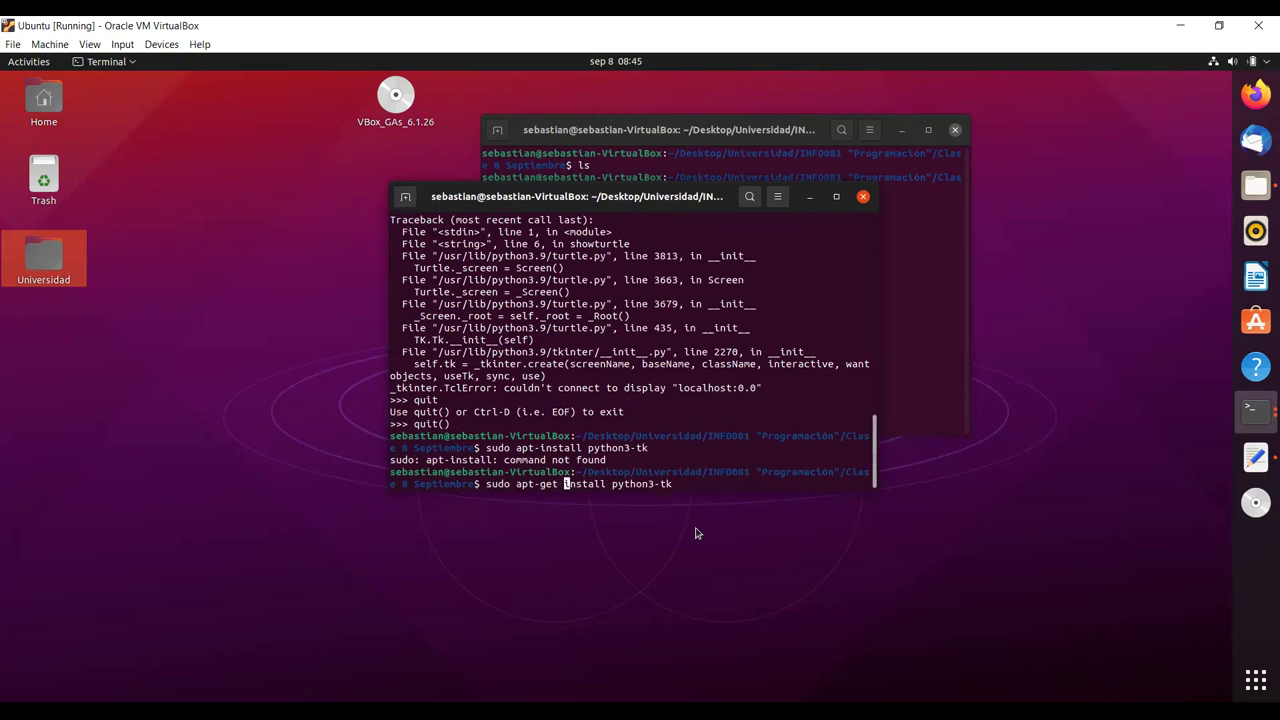
pyautogui.press('Return')
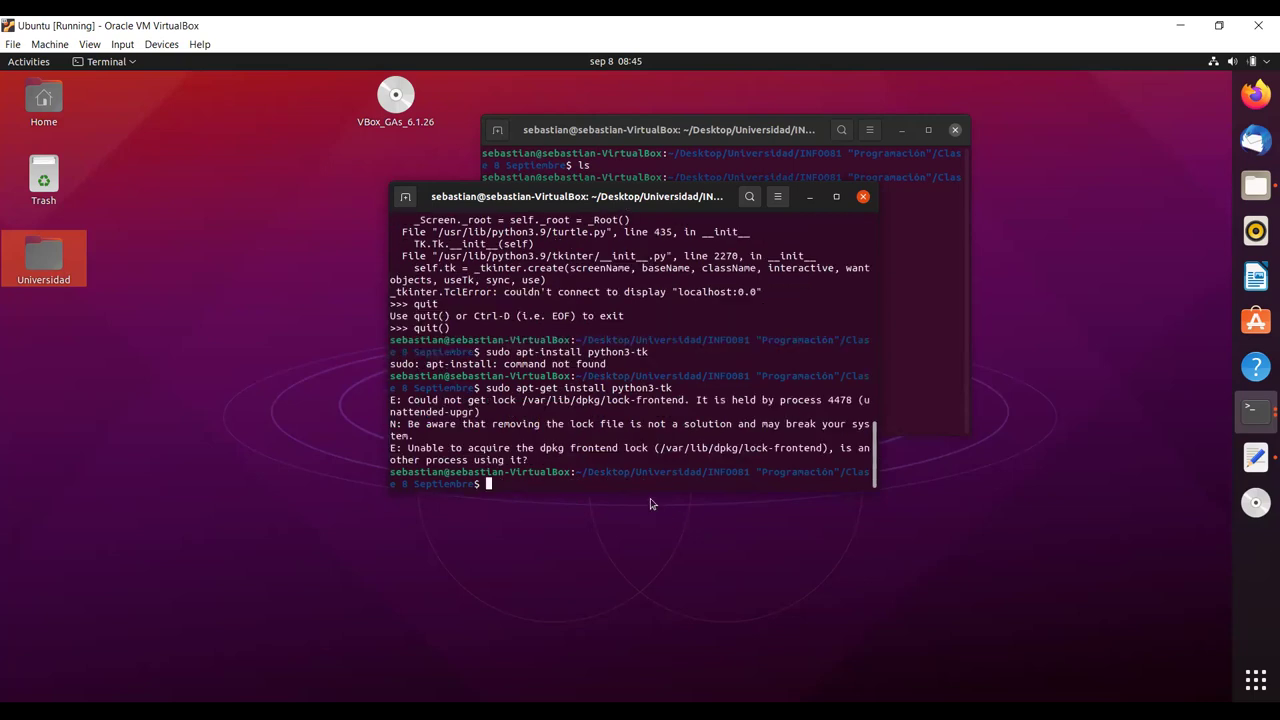
# Enlarge the active terminal, and close both terminal windows, ending the process still running in the gedit turtle.py one.
pyautogui.click(836, 196)
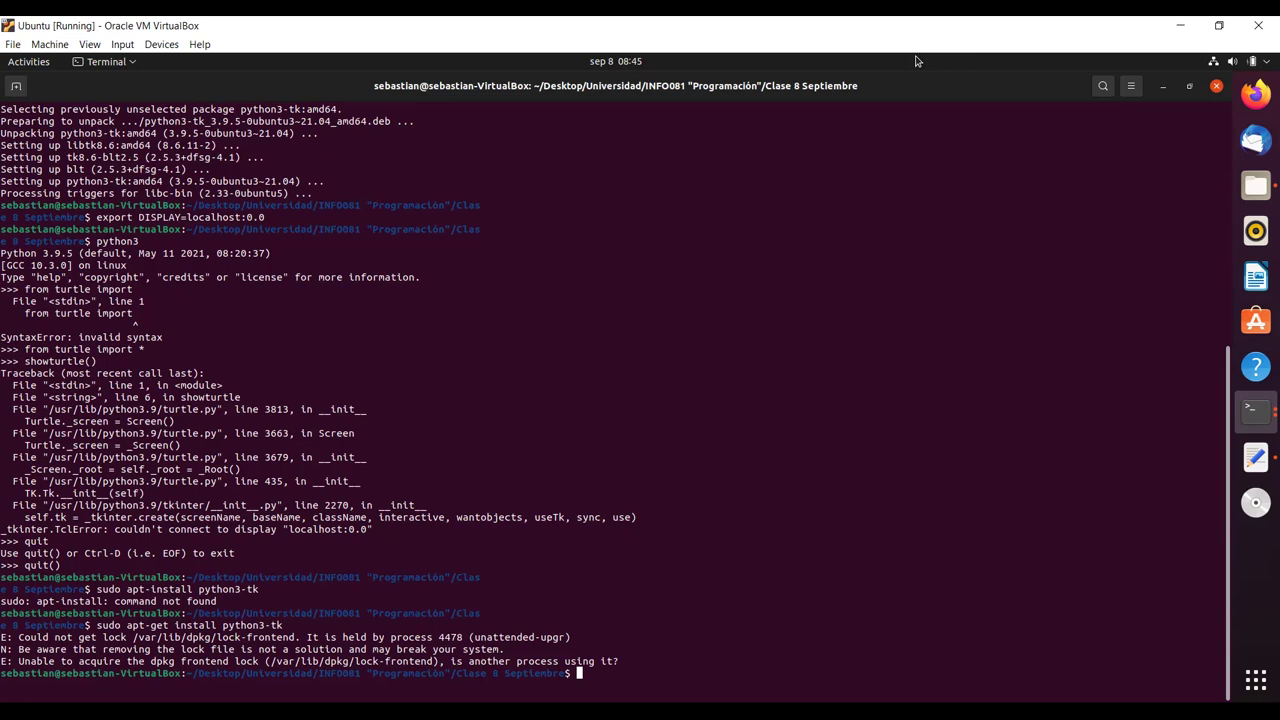
pyautogui.click(1216, 86)
pyautogui.click(955, 131)
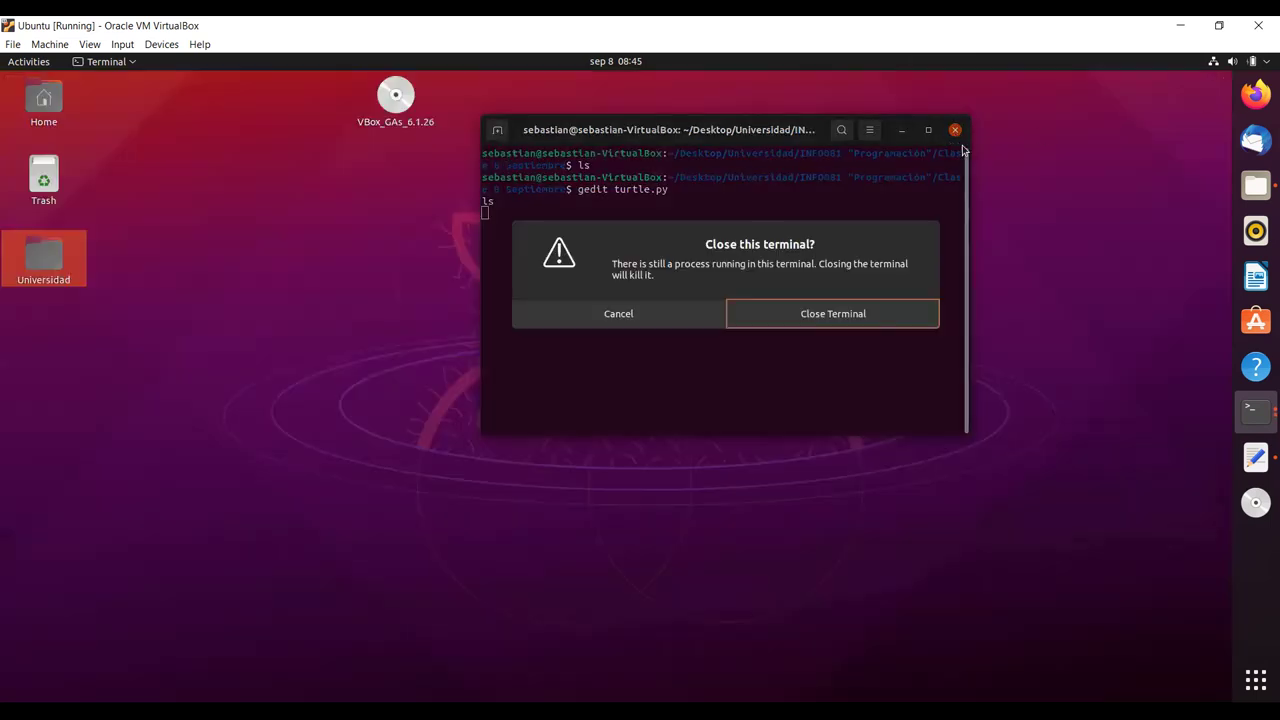
pyautogui.click(815, 318)
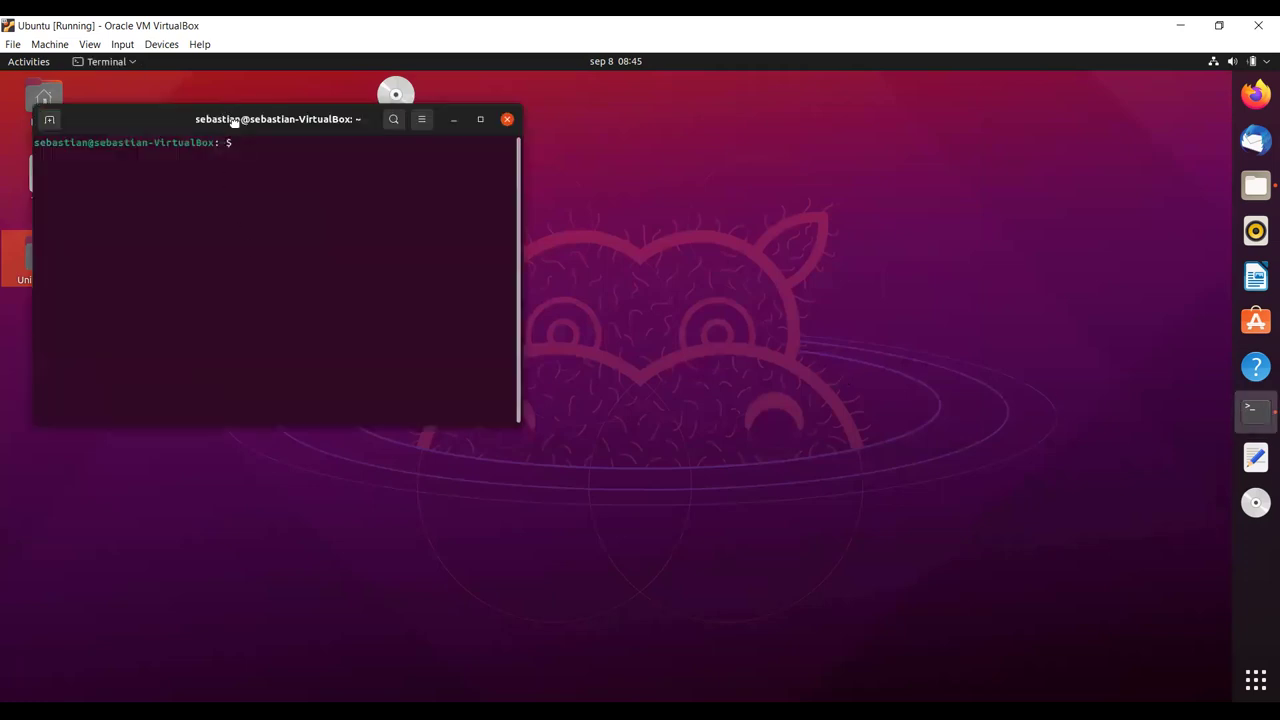
# In the new terminal, try sudo apt-get install python3-tk, entering the account password.
pyautogui.moveTo(223, 120); pyautogui.dragTo(612, 219)
pyautogui.write('sldo apt')
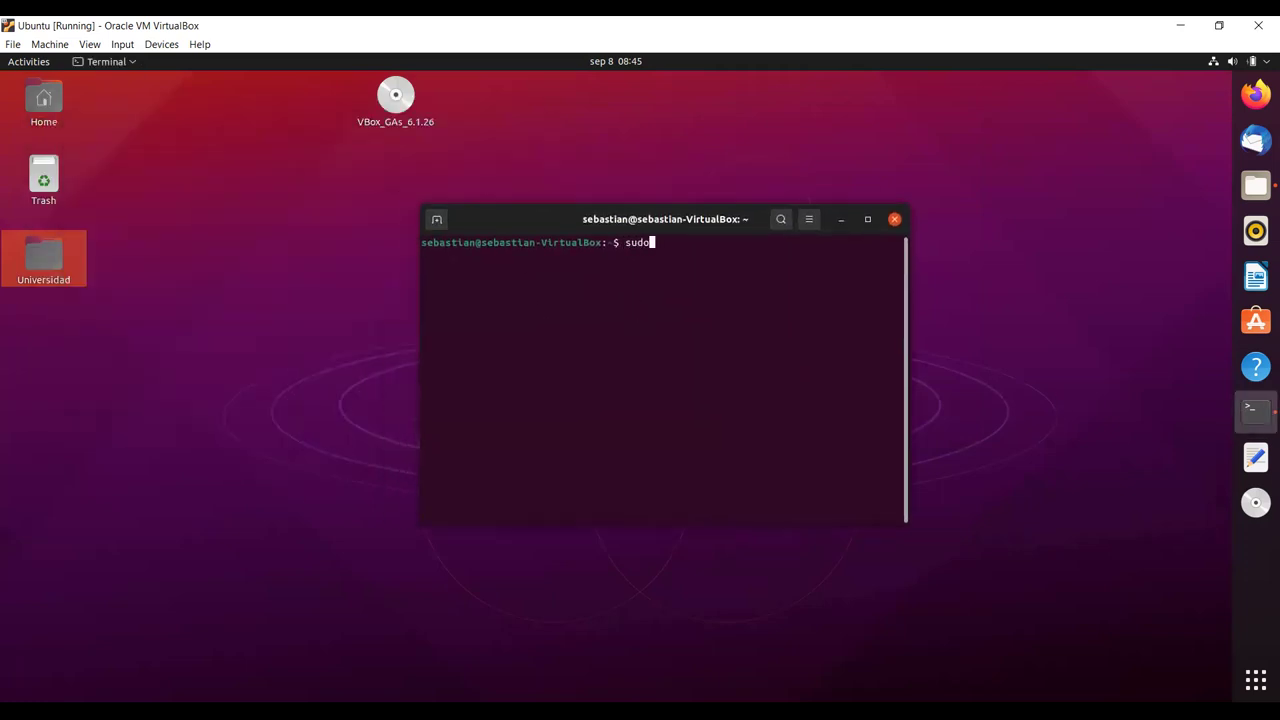
pyautogui.write('-get install python3.')
pyautogui.write('tk')
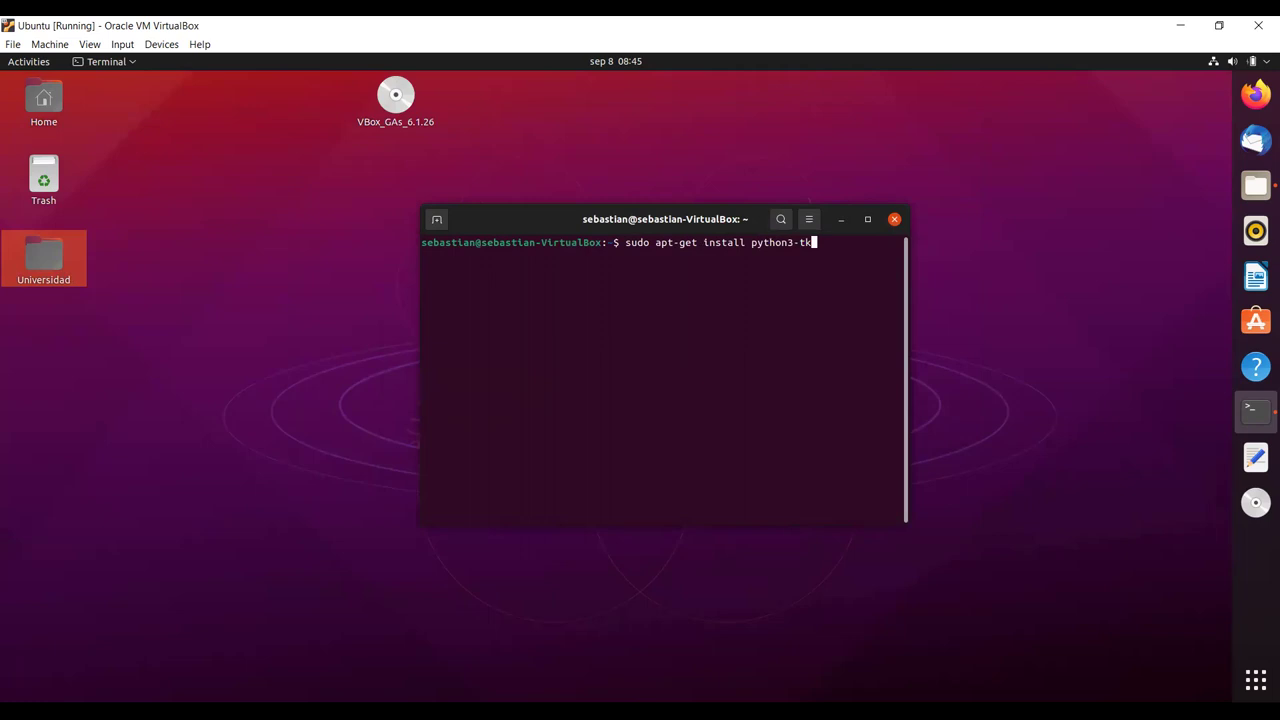
pyautogui.press('Return')
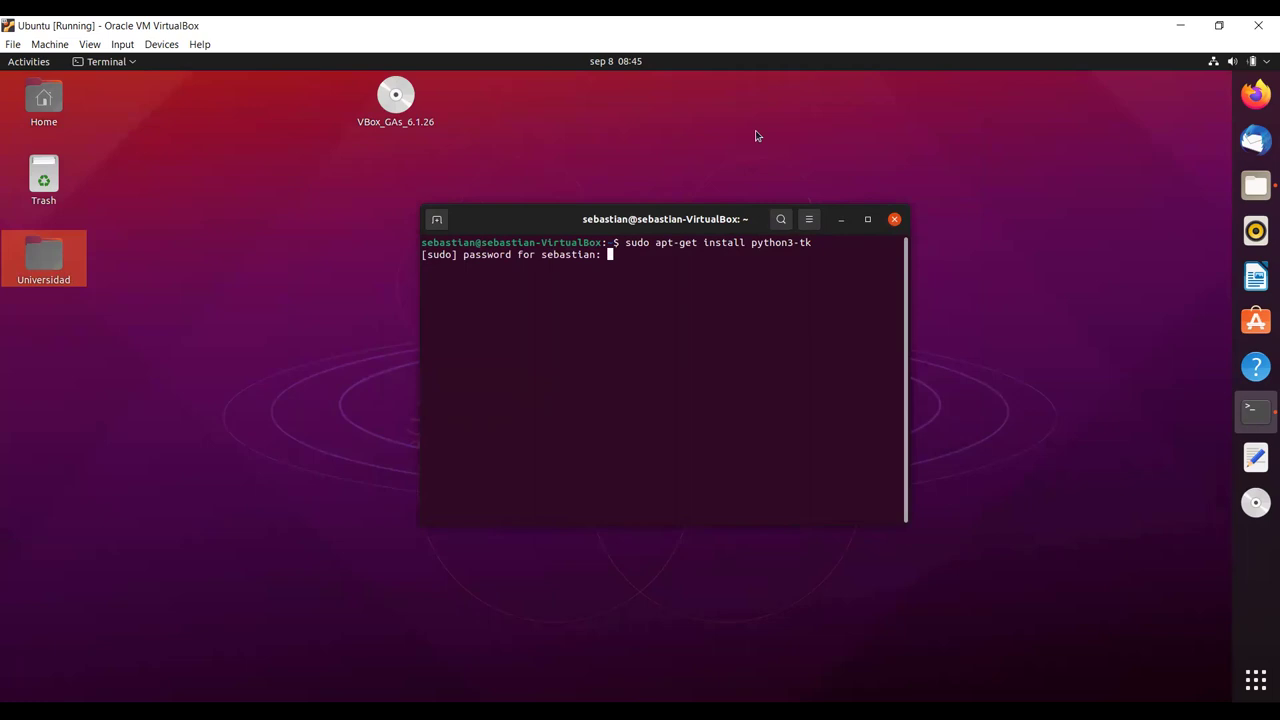
pyautogui.press('Return')
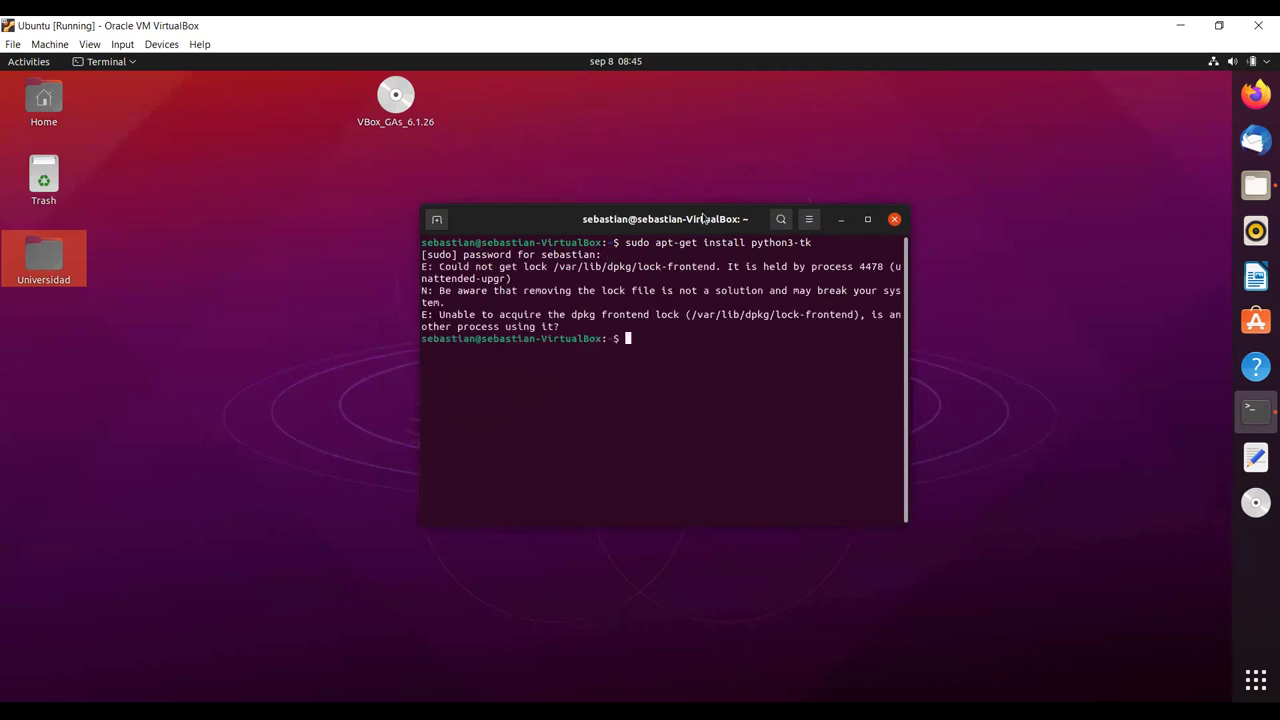
pyautogui.doubleClick(704, 219)
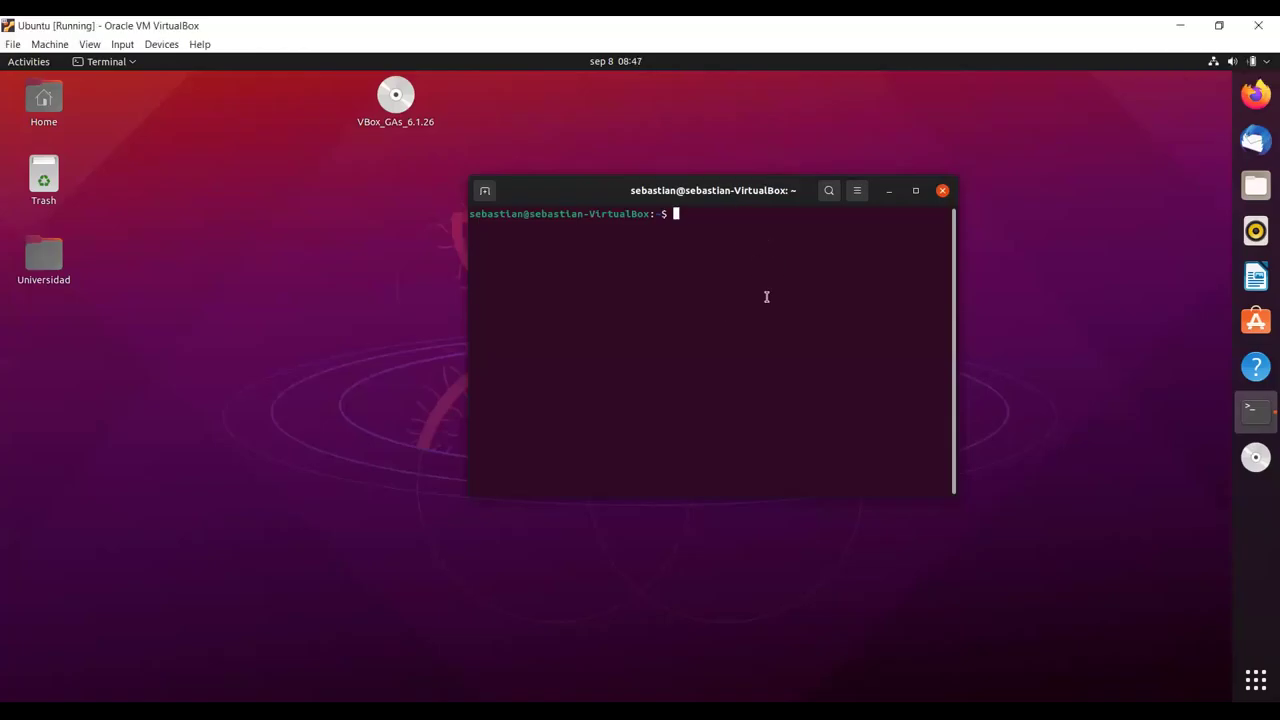
# Open a fresh terminal, run sudo apt-get install python3-tk, enter the account password, and check the package summary line.
pyautogui.write('sudo apt-get')
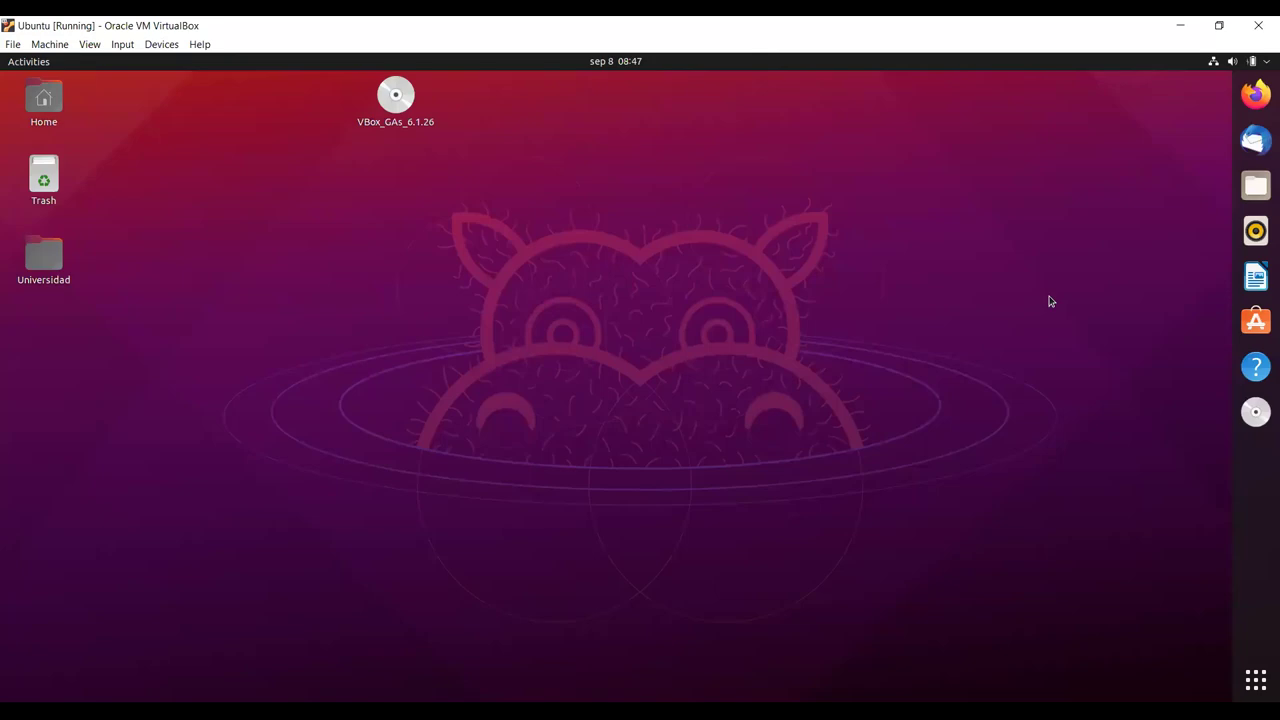
pyautogui.hotkey('ctrl', 'alt', 't')
pyautogui.write('sudo ap')
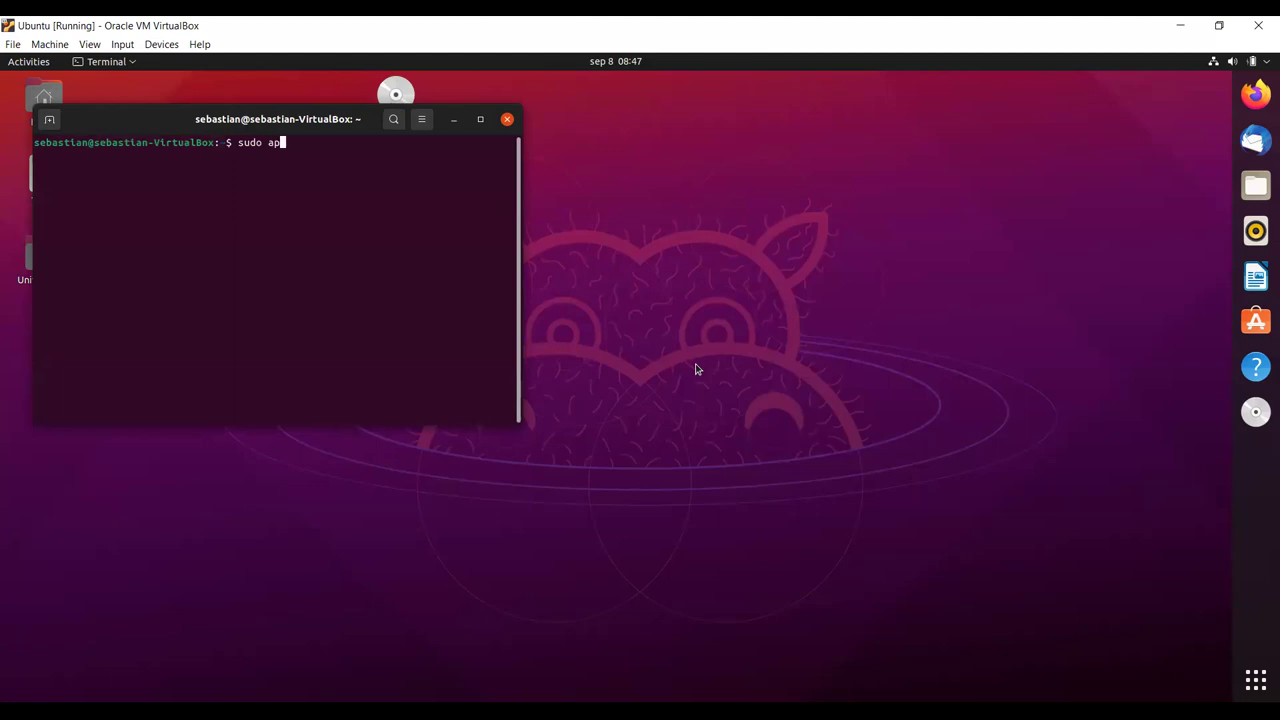
pyautogui.write('t-get install python3-tk')
pyautogui.press('Return')
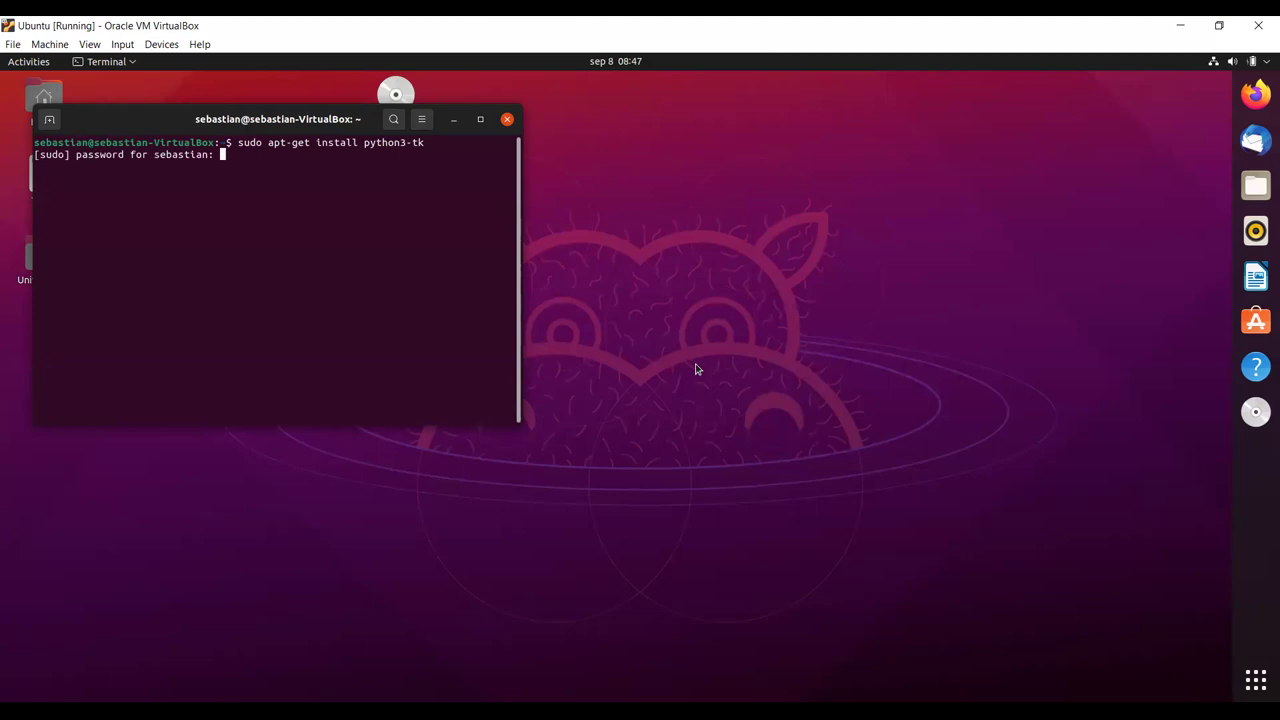
pyautogui.press('Return')
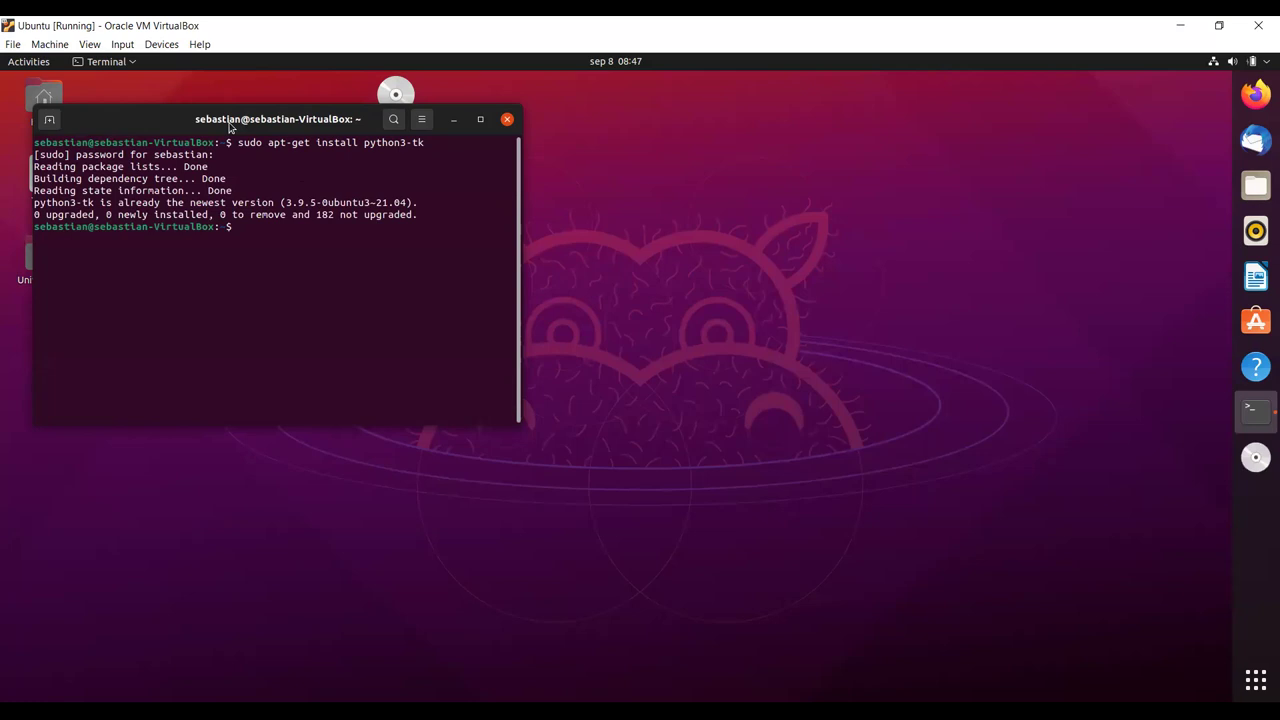
pyautogui.moveTo(38, 214); pyautogui.dragTo(416, 218)
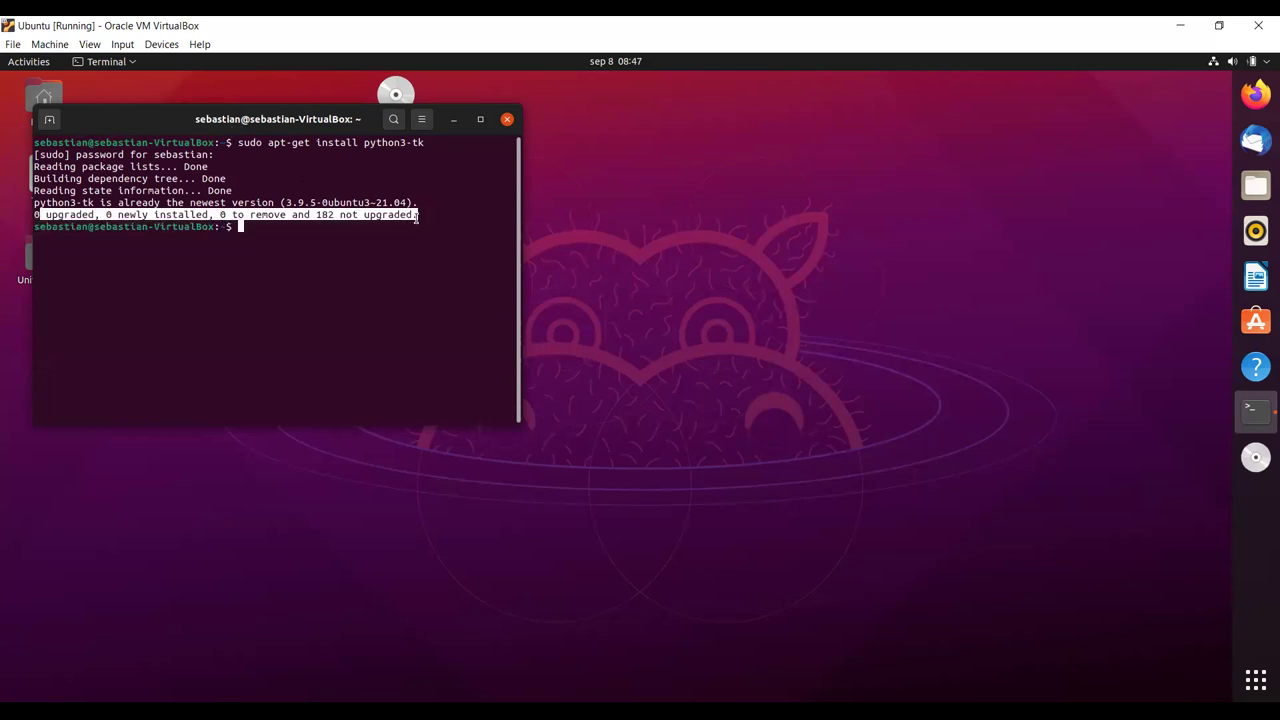
pyautogui.click(415, 247)
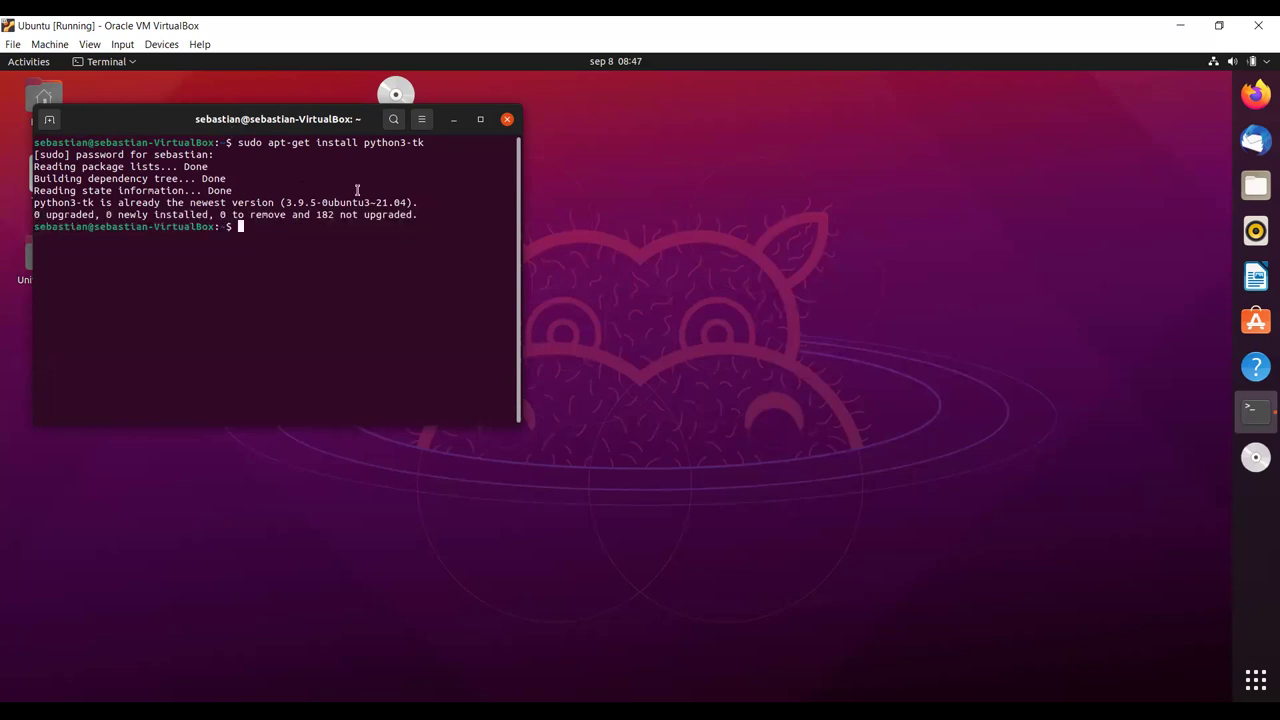
# Start python3 in the terminal and run from turtle import *.
pyautogui.write('python3')
pyautogui.press('Return')
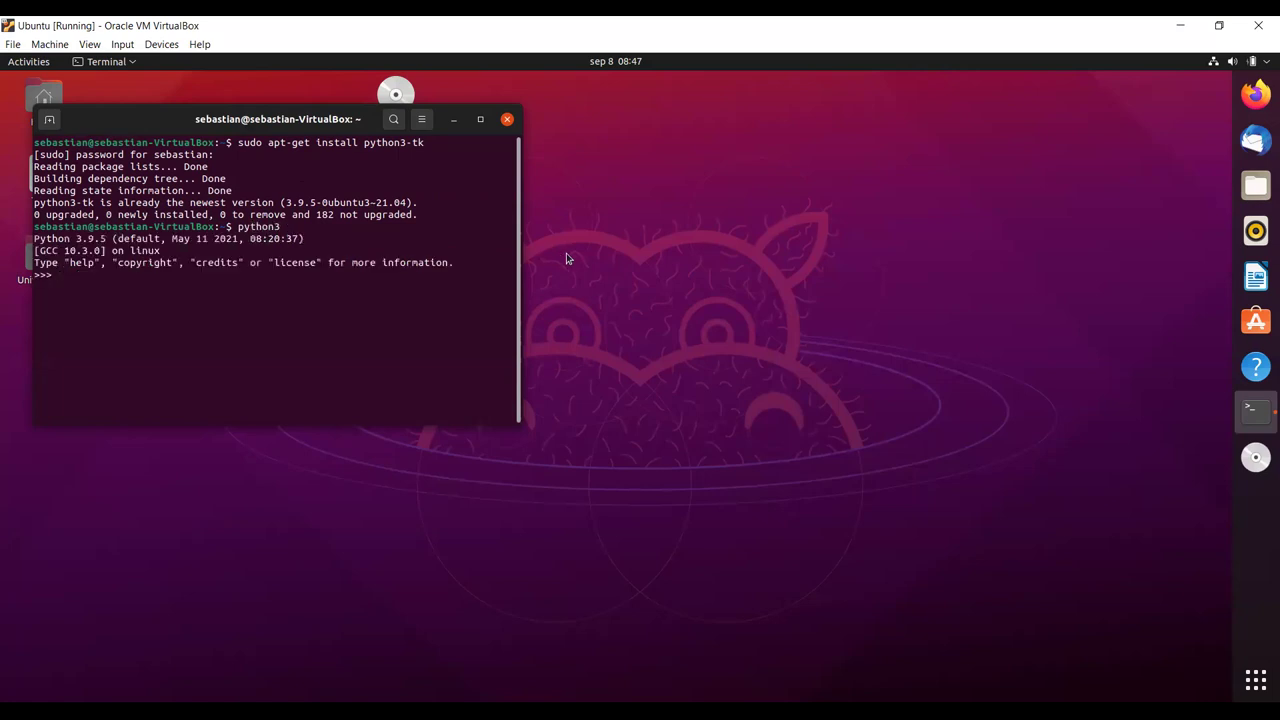
pyautogui.write('from turtle import *')
pyautogui.press('Return')
# Enter show turtle at the Python prompt, and correct it by removing the space to run showturtle.
pyautogui.write('show turtle')
pyautogui.press('Return')
pyautogui.press('Up')
pyautogui.press('Left')
pyautogui.press('Left')
pyautogui.press('Left')
pyautogui.press('Left')
pyautogui.press('Left')
pyautogui.press('Left')
pyautogui.press('Left')
pyautogui.press('Delete')
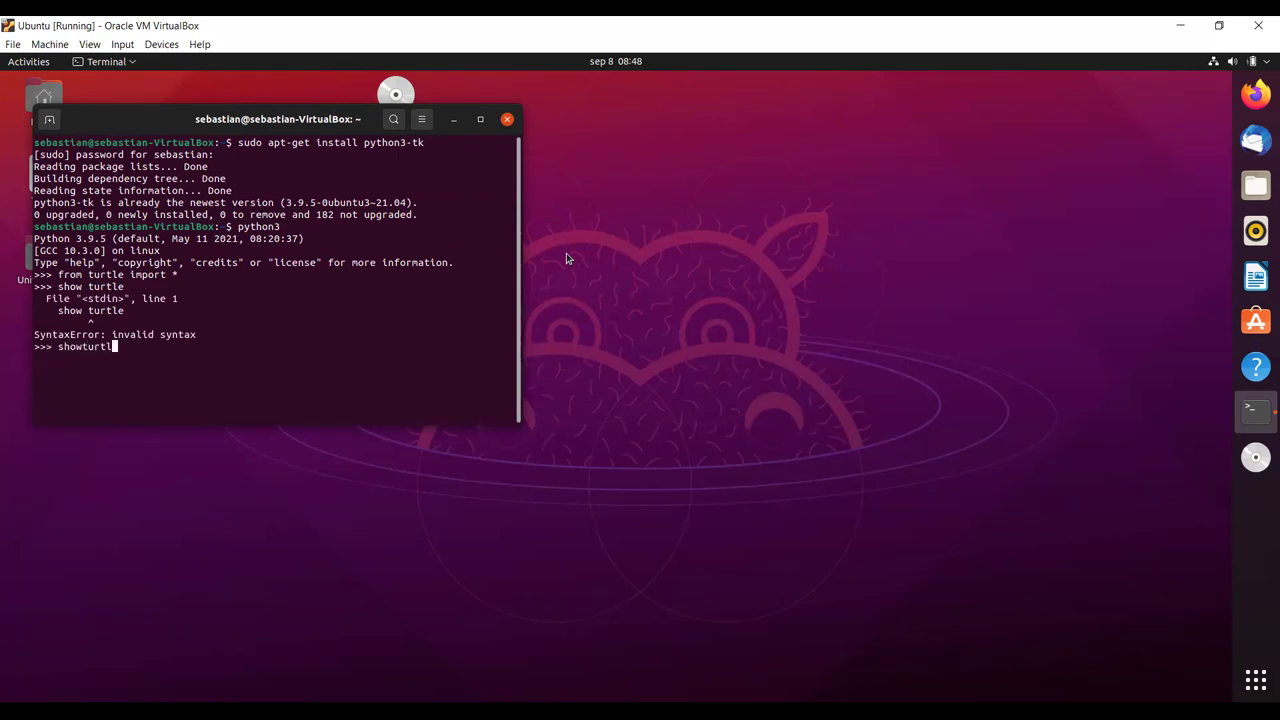
pyautogui.press('Return')
# Recall the showturtle line, add the missing parentheses, and call showturtle() to launch the turtle.
pyautogui.press('Up')
pyautogui.write('()')
pyautogui.press('Return')
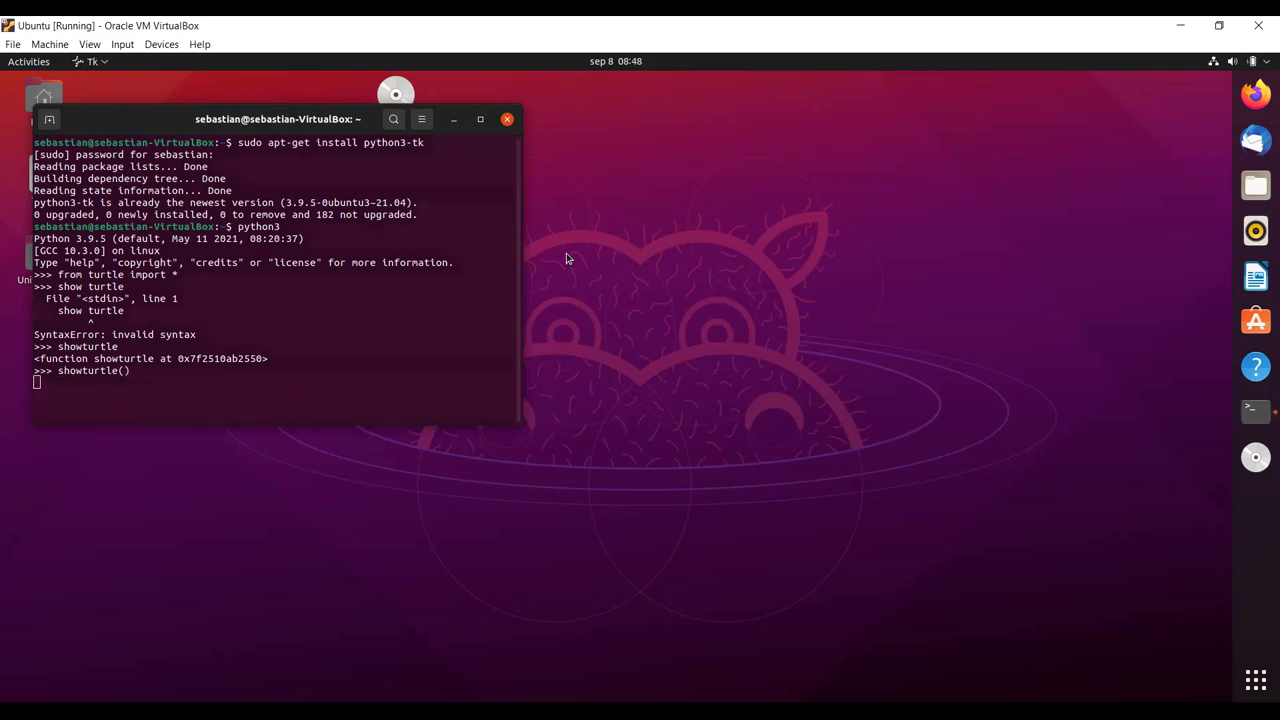